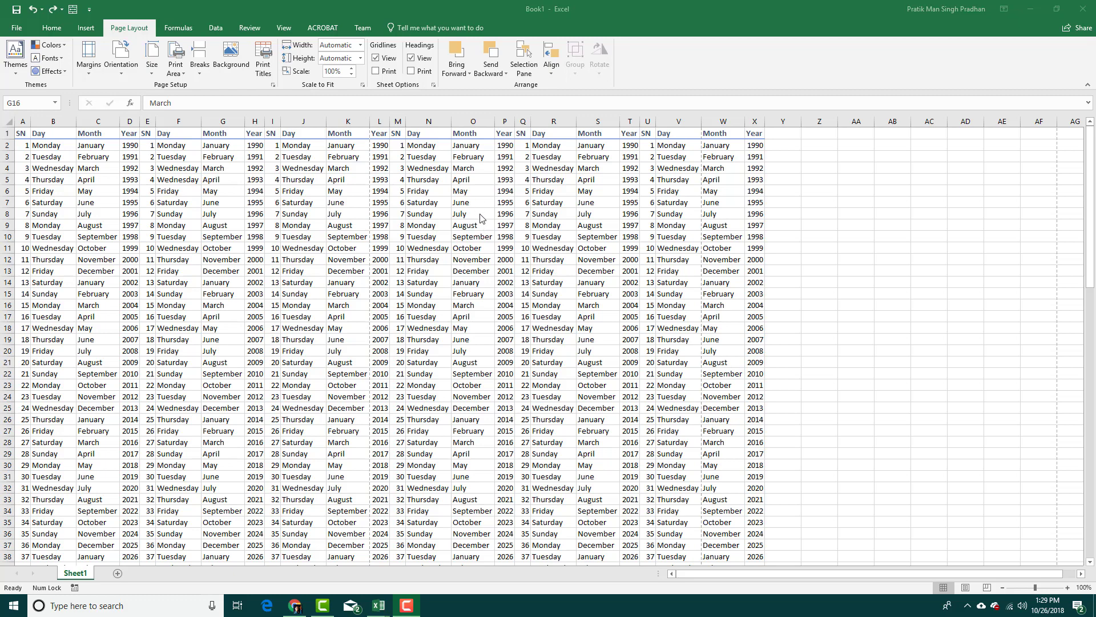
# Check the sheet's current print preview, then return to the worksheet.
pyautogui.scroll(-10, 480, 218)
pyautogui.scroll(10, 485, 232)
pyautogui.hotkey('ctrl', 'F2')
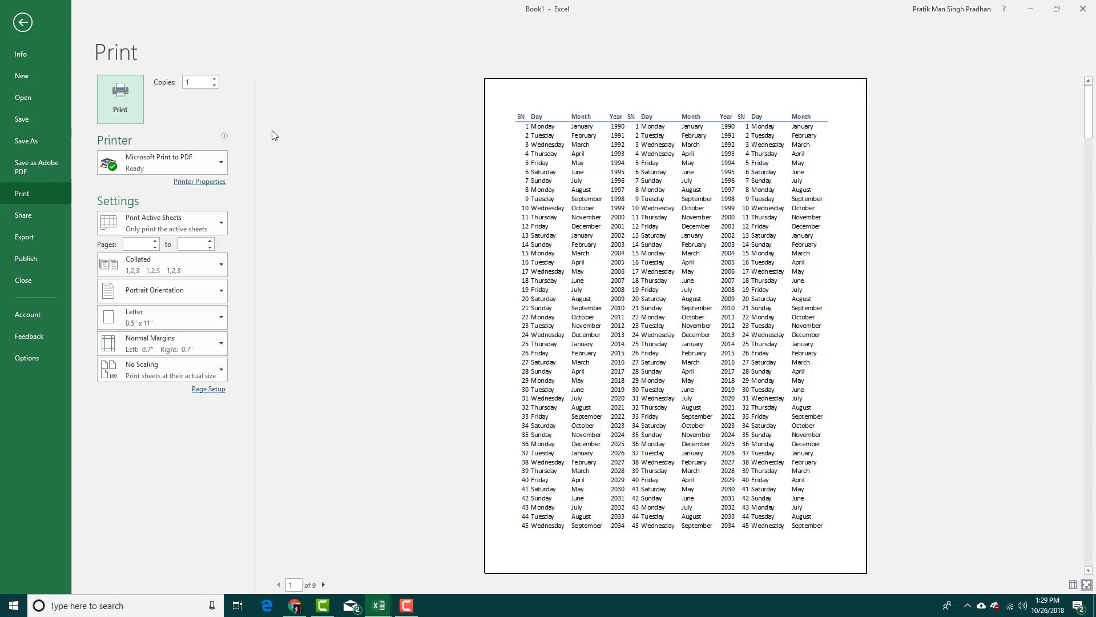
pyautogui.scroll(-1, 765, 288)
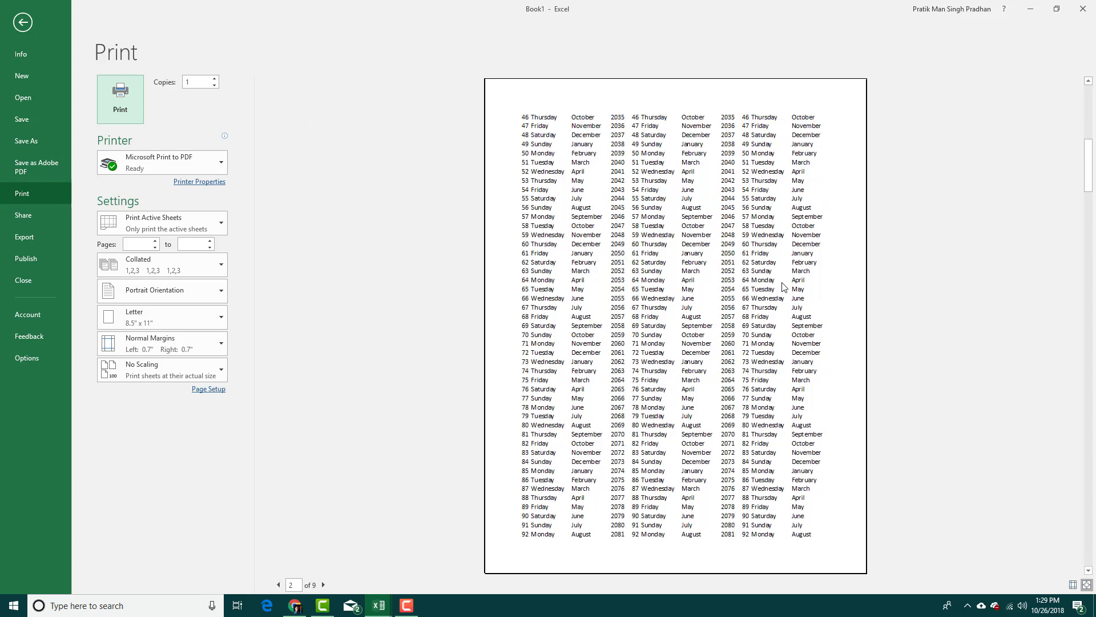
pyautogui.moveTo(1092, 148); pyautogui.dragTo(1091, 98)
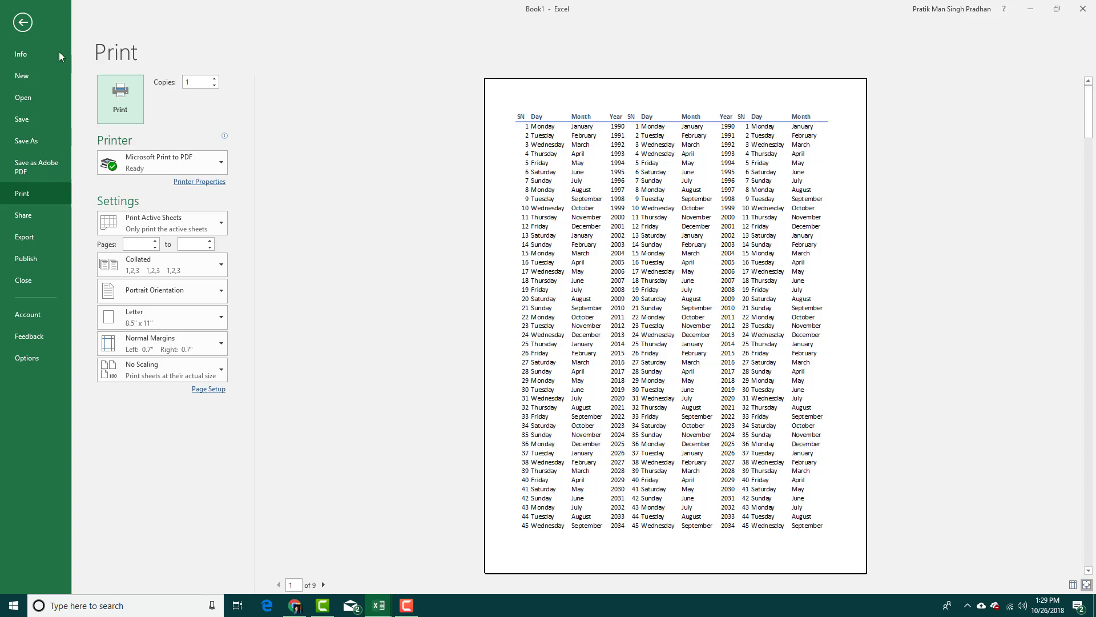
pyautogui.click(23, 22)
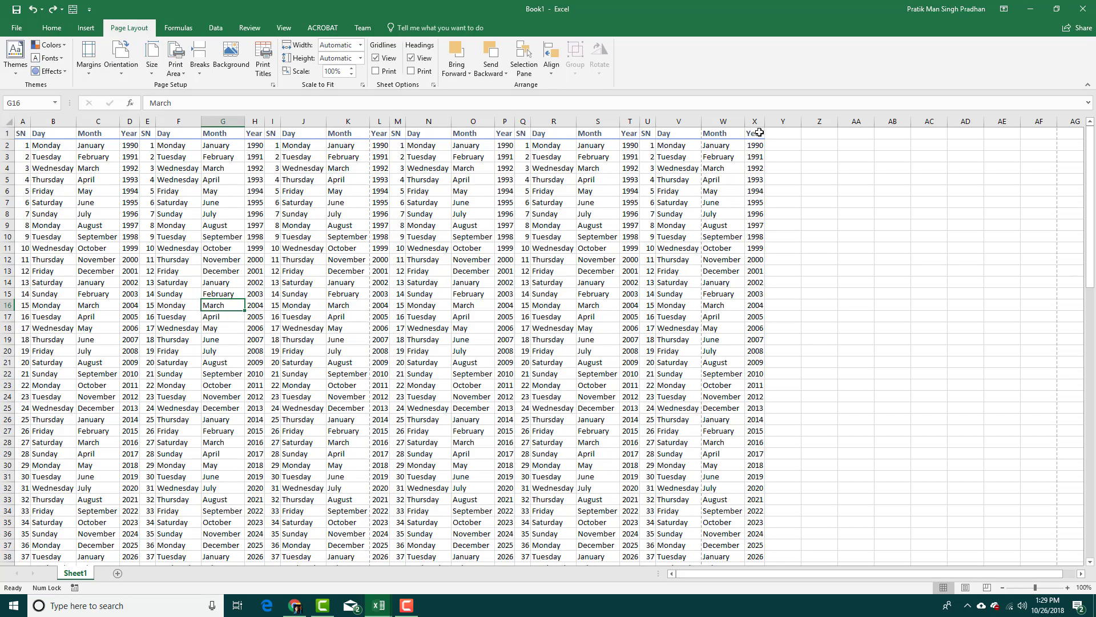
# Set A1:X101 as the print area, then deselect by clicking cell J14.
pyautogui.moveTo(759, 132); pyautogui.dragTo(17, 539)
pyautogui.click(176, 71)
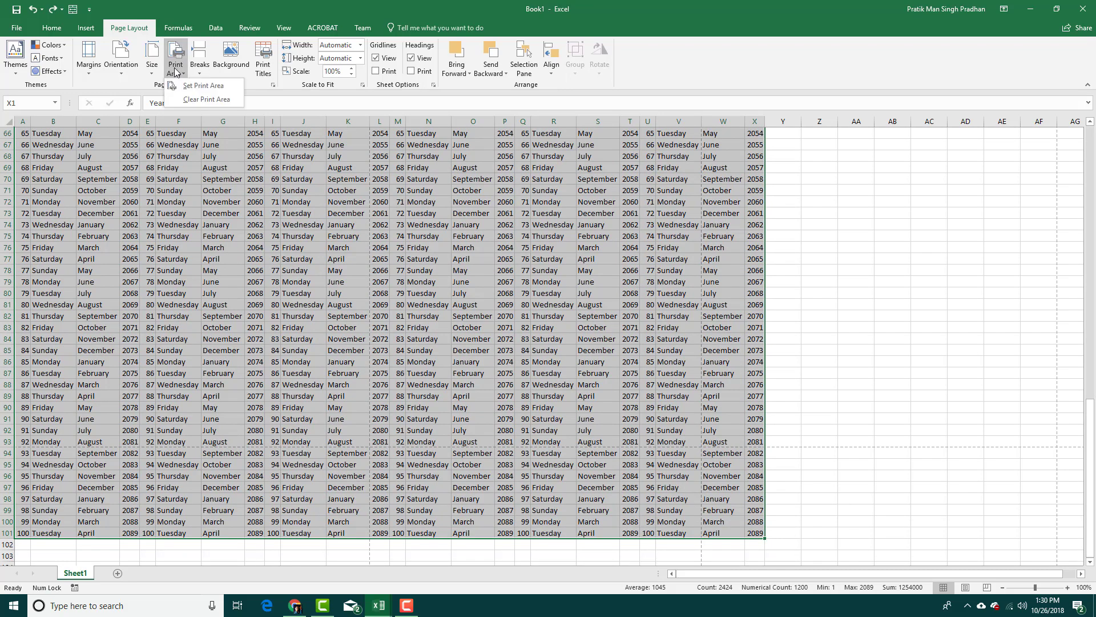
pyautogui.click(213, 88)
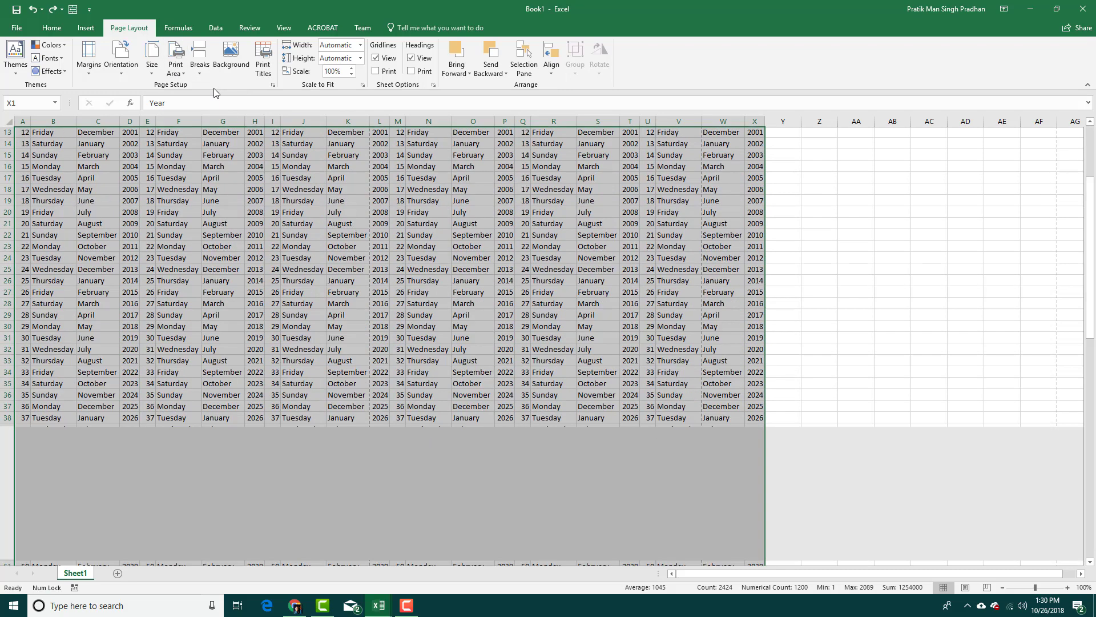
pyautogui.click(365, 283)
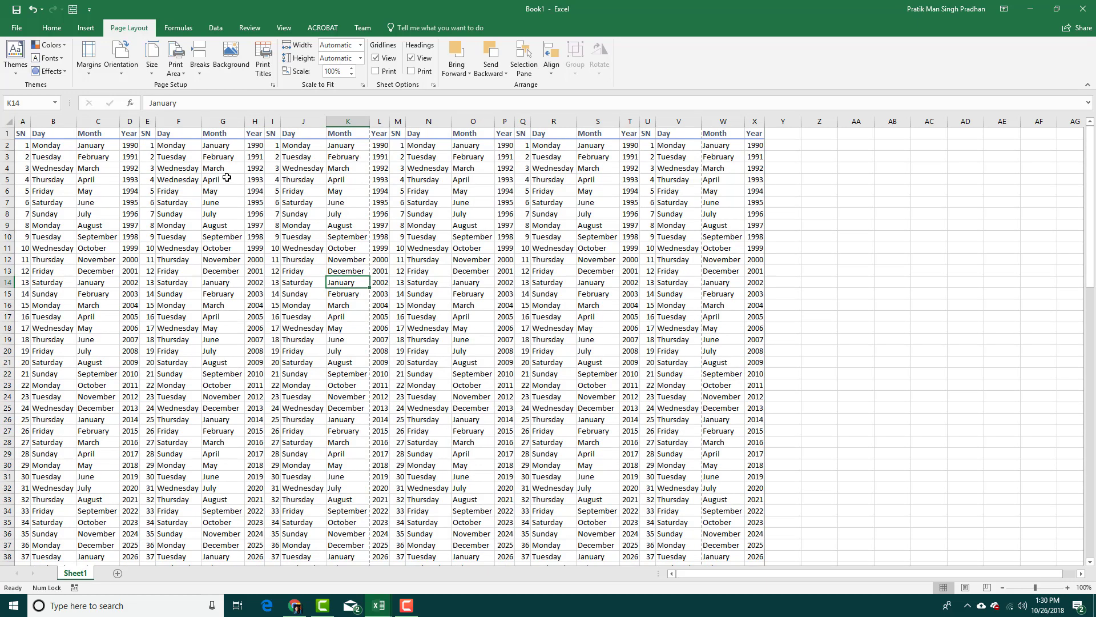
pyautogui.click(315, 285)
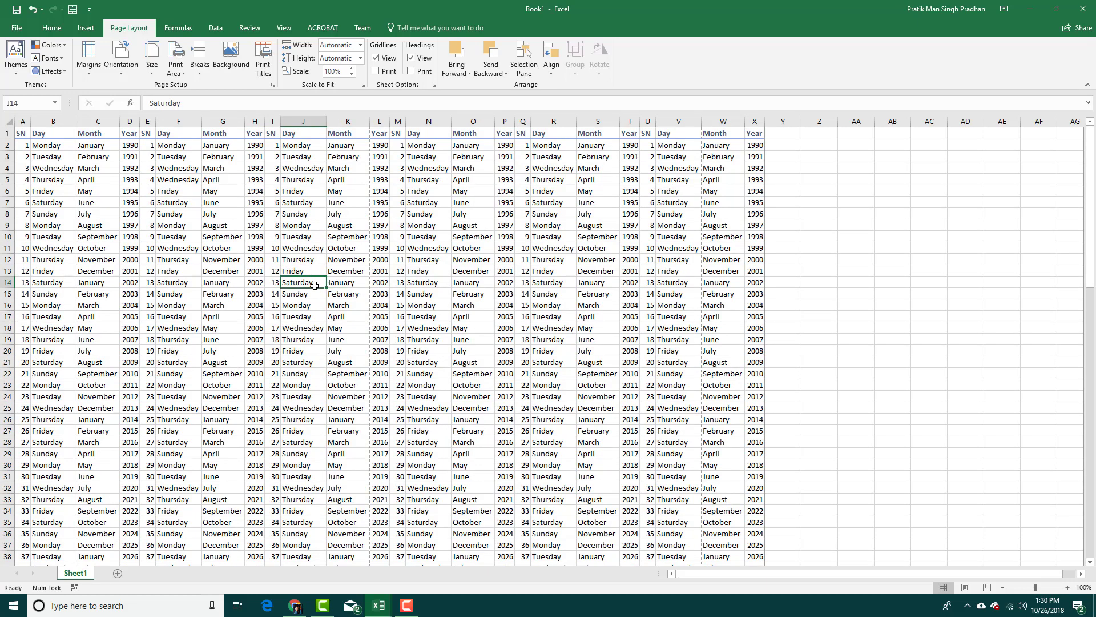
# Set print scaling to Fit Sheet on One Page (1 page, 46%) and return to the sheet.
pyautogui.hotkey('ctrl', 'F2')
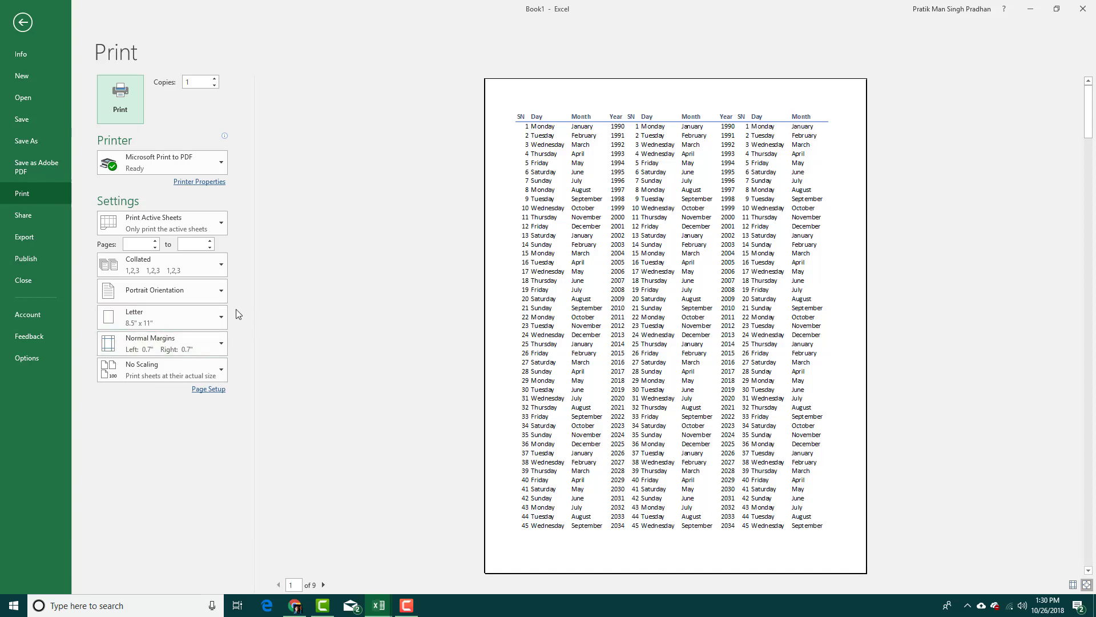
pyautogui.click(201, 369)
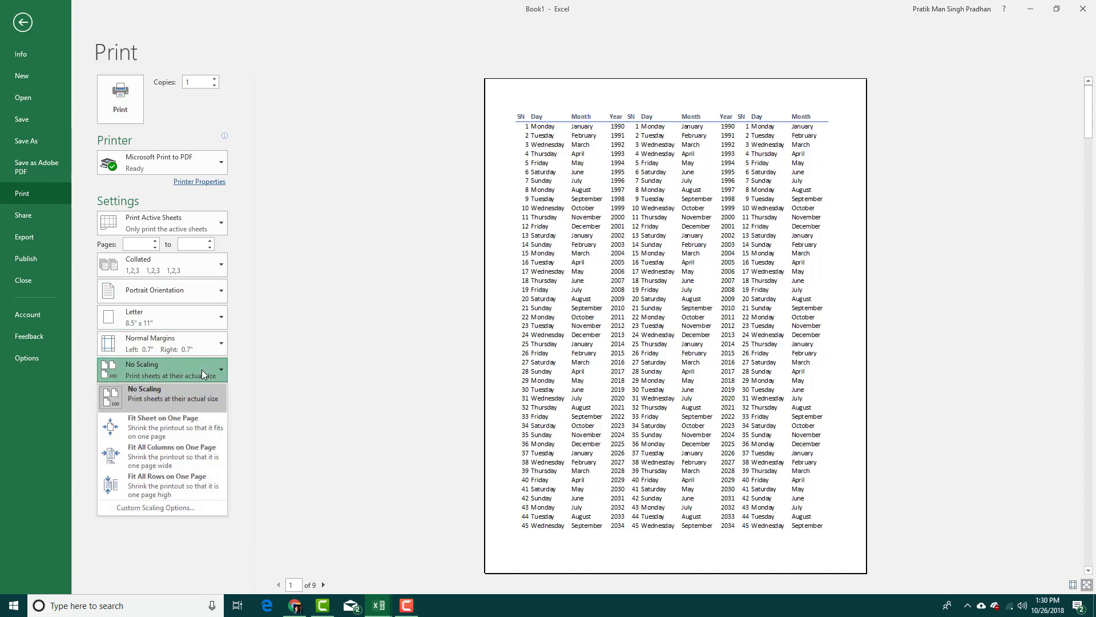
pyautogui.click(185, 426)
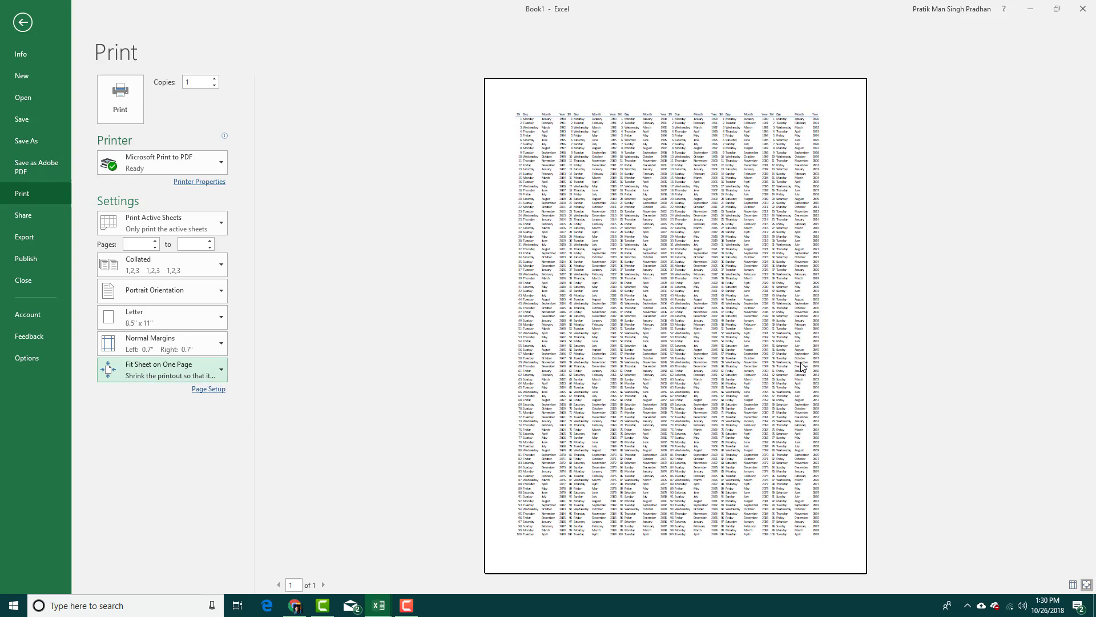
pyautogui.click(23, 22)
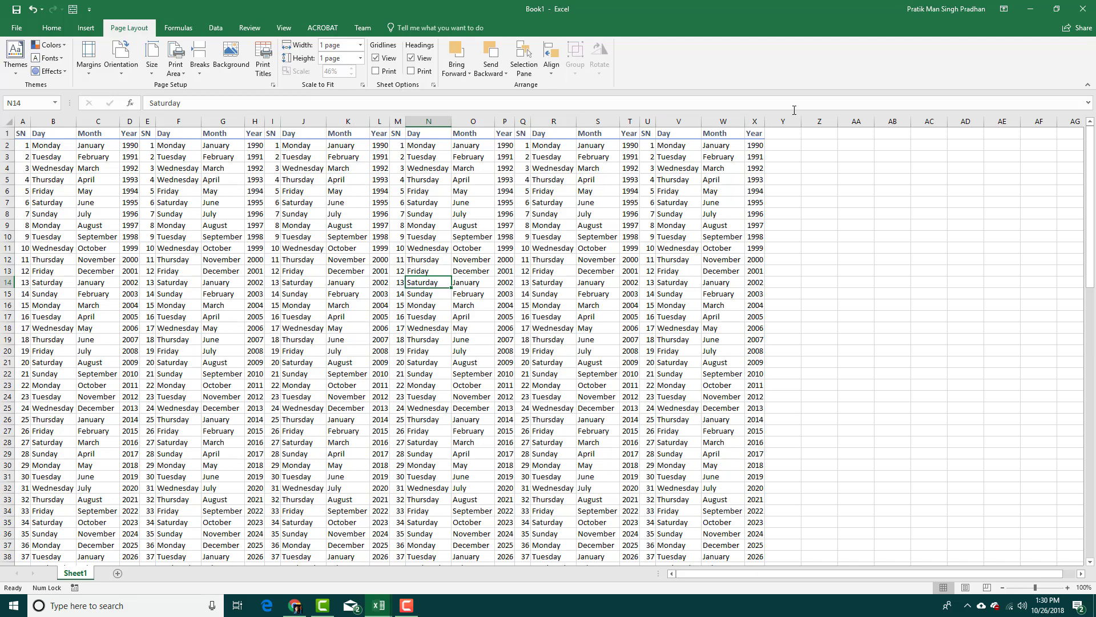
# Hide columns J through X and clear the column selection.
pyautogui.moveTo(754, 121); pyautogui.dragTo(307, 122)
pyautogui.rightClick(307, 122)
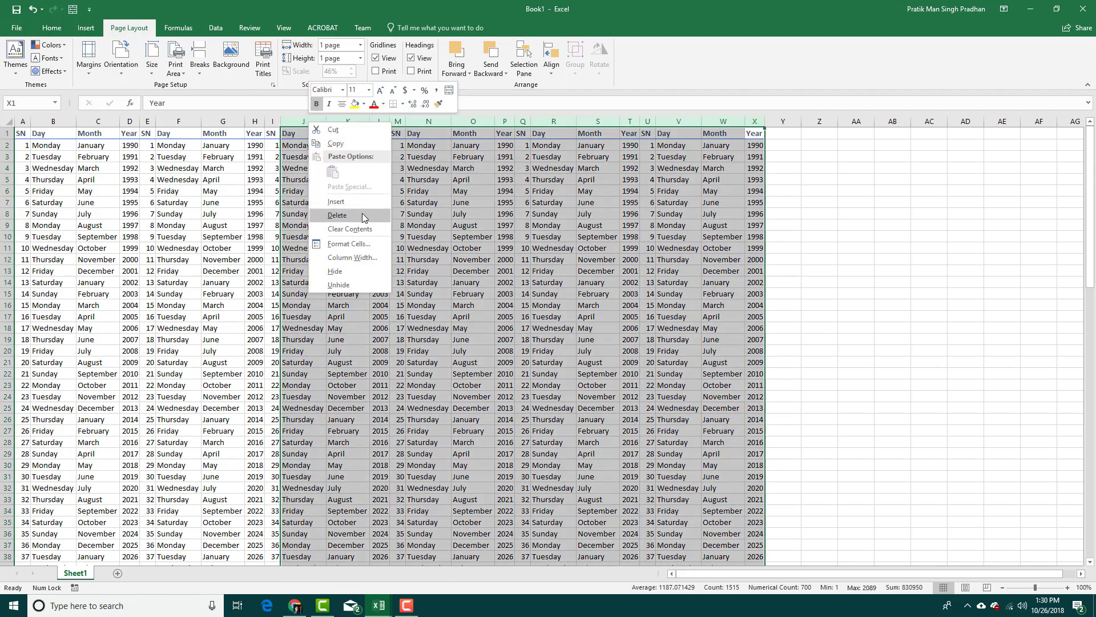
pyautogui.click(342, 271)
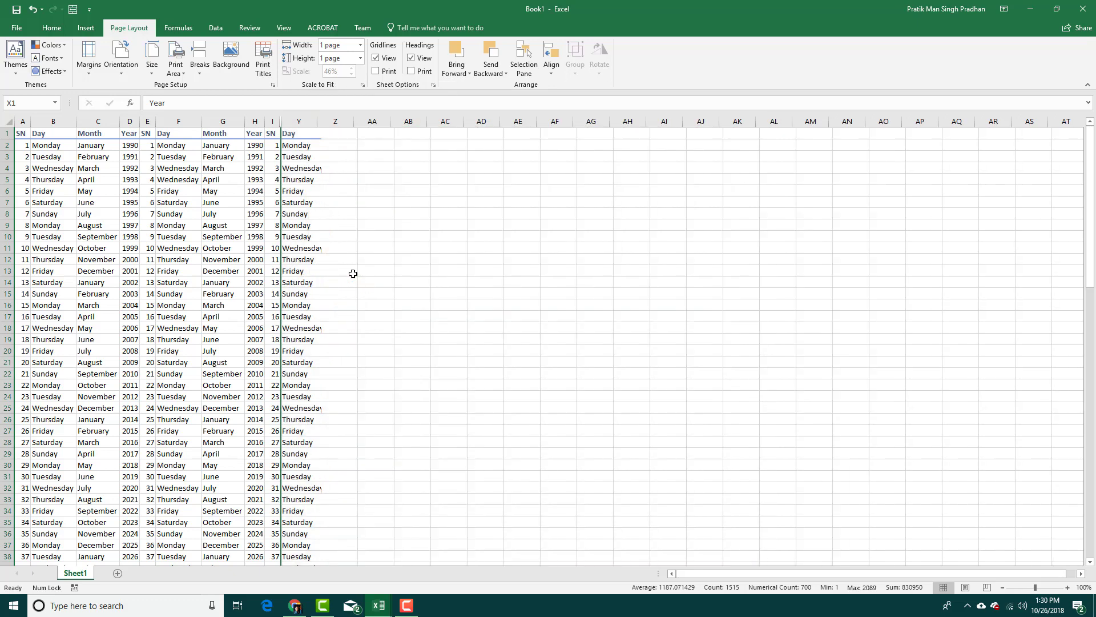
pyautogui.click(228, 225)
pyautogui.click(346, 278)
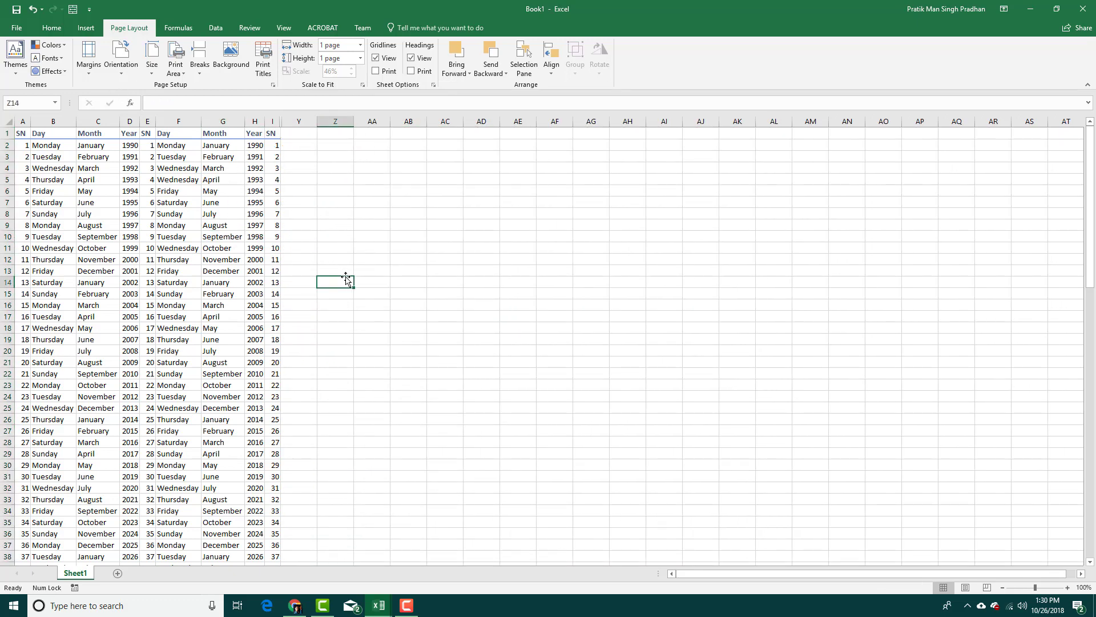
# Set print scaling back to No Scaling and check the three preview pages.
pyautogui.hotkey('ctrl', 'F2')
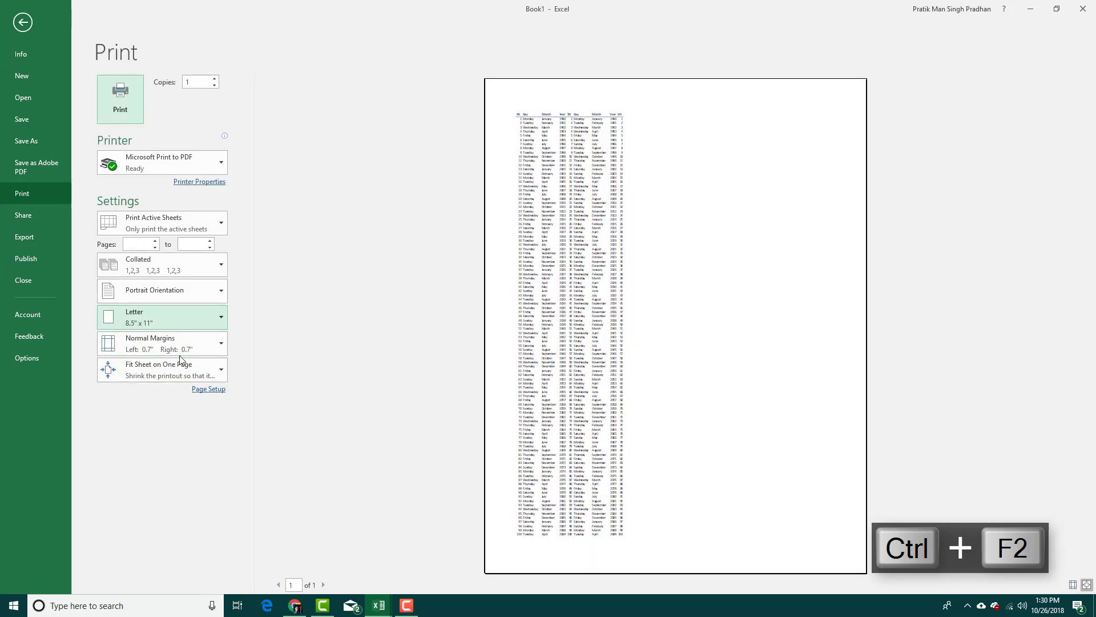
pyautogui.click(189, 369)
pyautogui.click(183, 396)
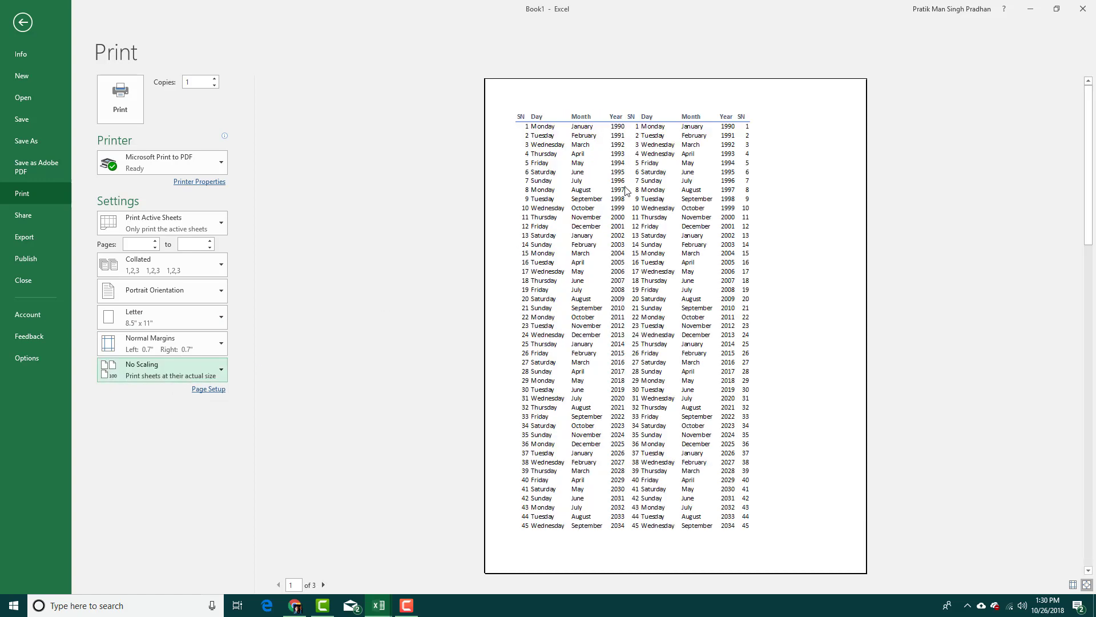
pyautogui.scroll(-5, 628, 205)
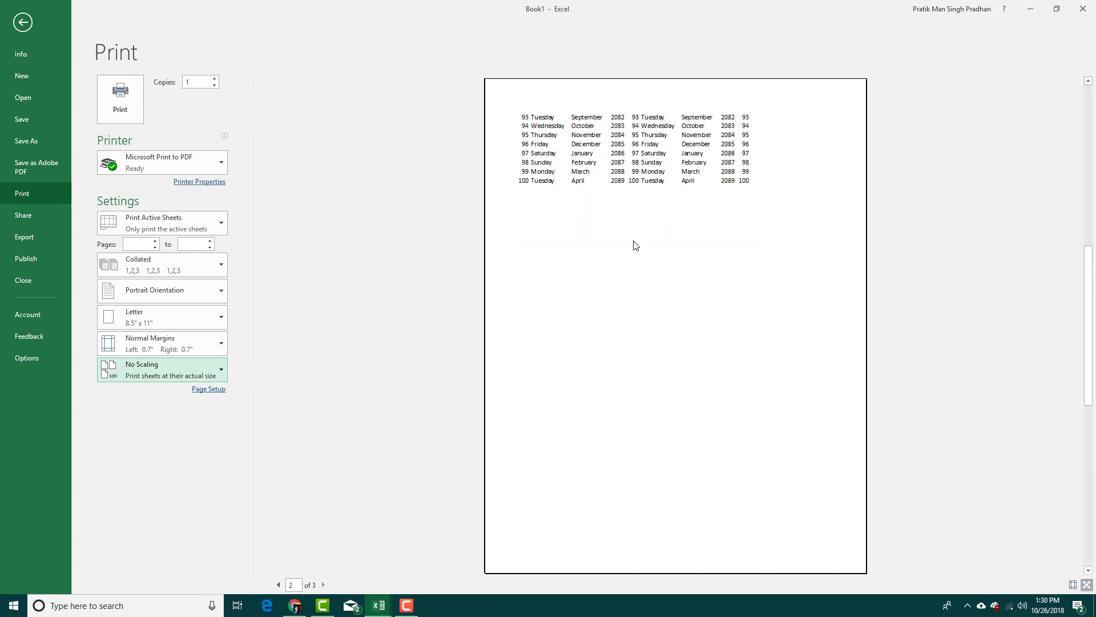
pyautogui.scroll(10, 635, 245)
# Back on the sheet, review the paper sizes without changing them.
pyautogui.press('Escape')
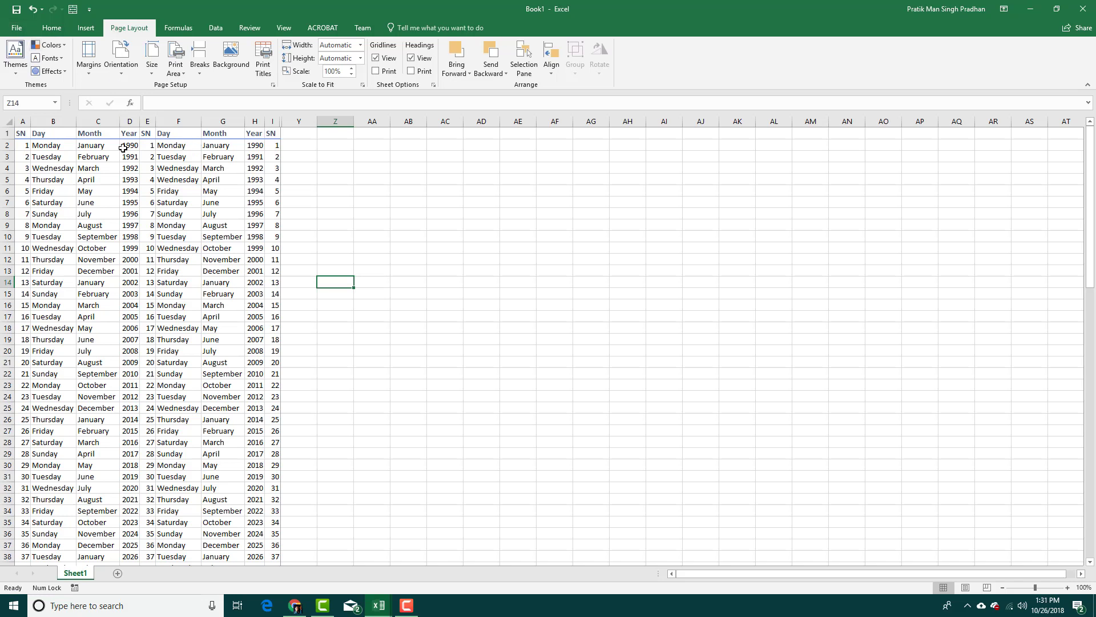
pyautogui.click(168, 245)
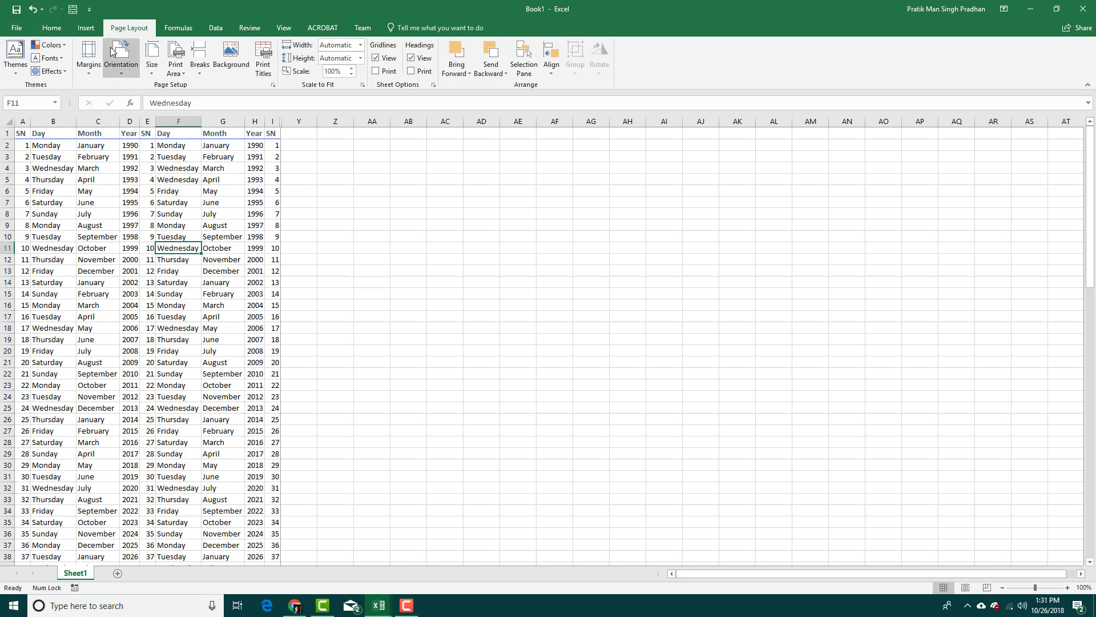
pyautogui.click(163, 74)
pyautogui.click(249, 175)
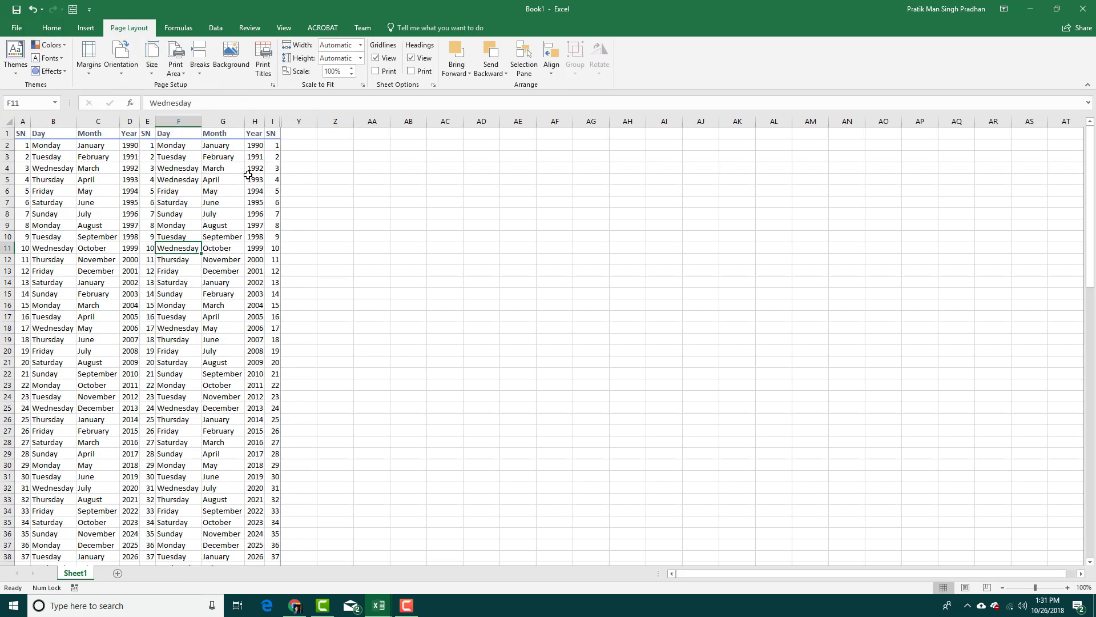
pyautogui.click(299, 168)
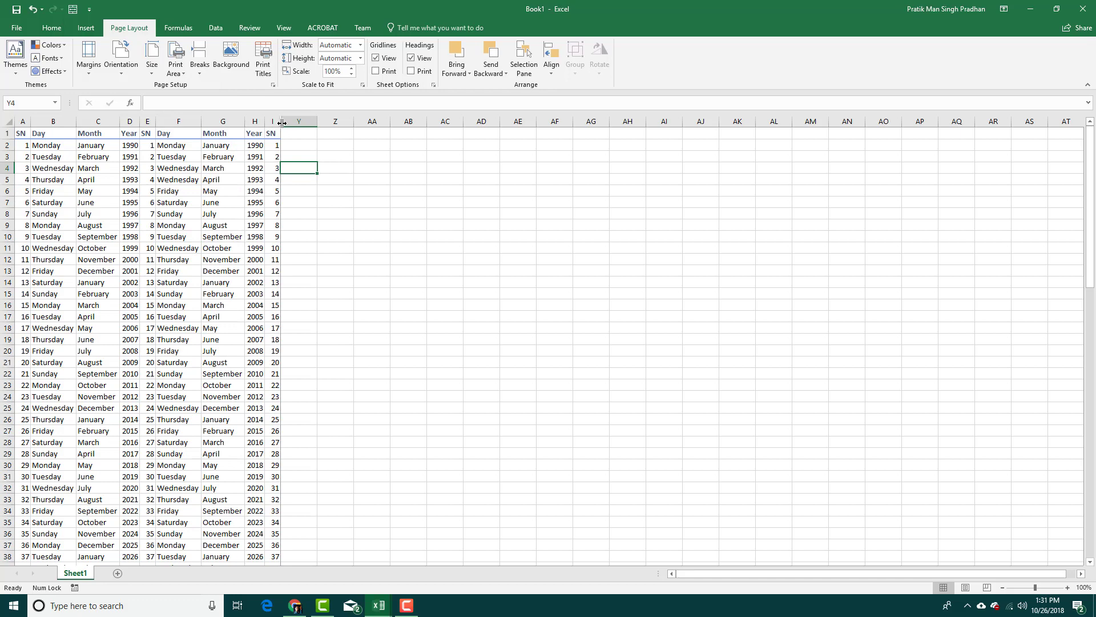
# Unhide columns J through X and switch the page orientation to Landscape.
pyautogui.doubleClick(281, 123)
pyautogui.rightClick(294, 125)
pyautogui.press('Escape')
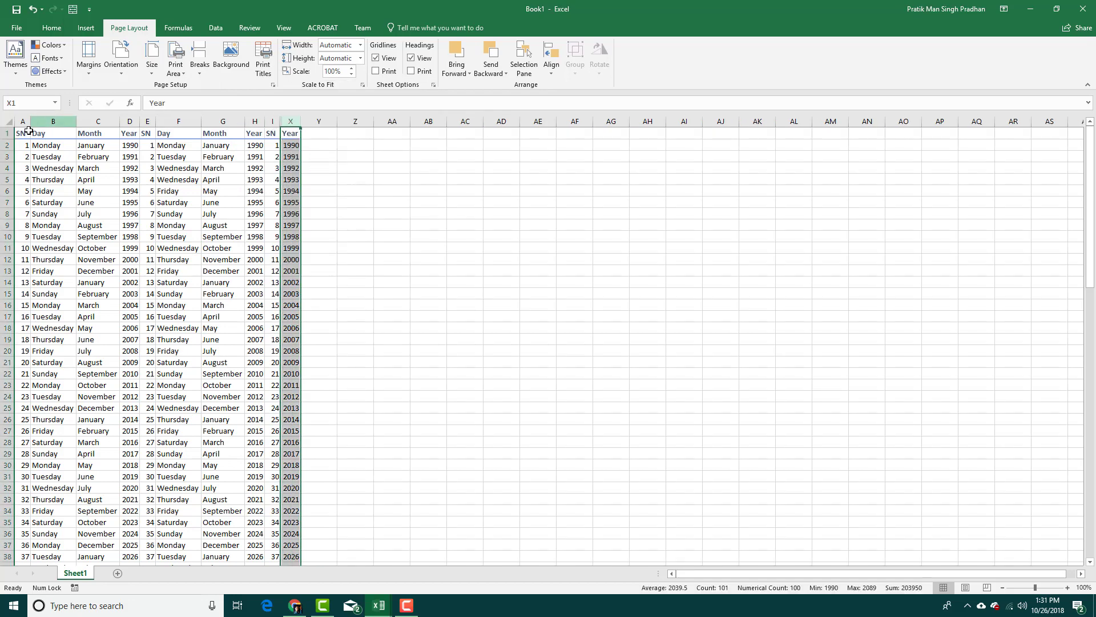
pyautogui.click(7, 121)
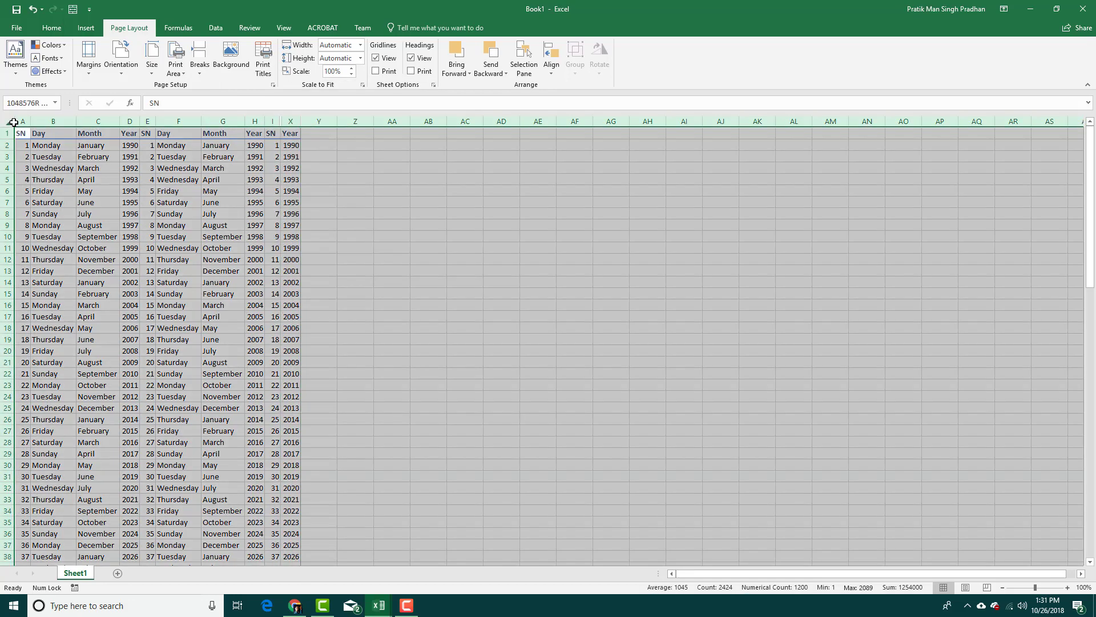
pyautogui.rightClick(279, 120)
pyautogui.click(304, 281)
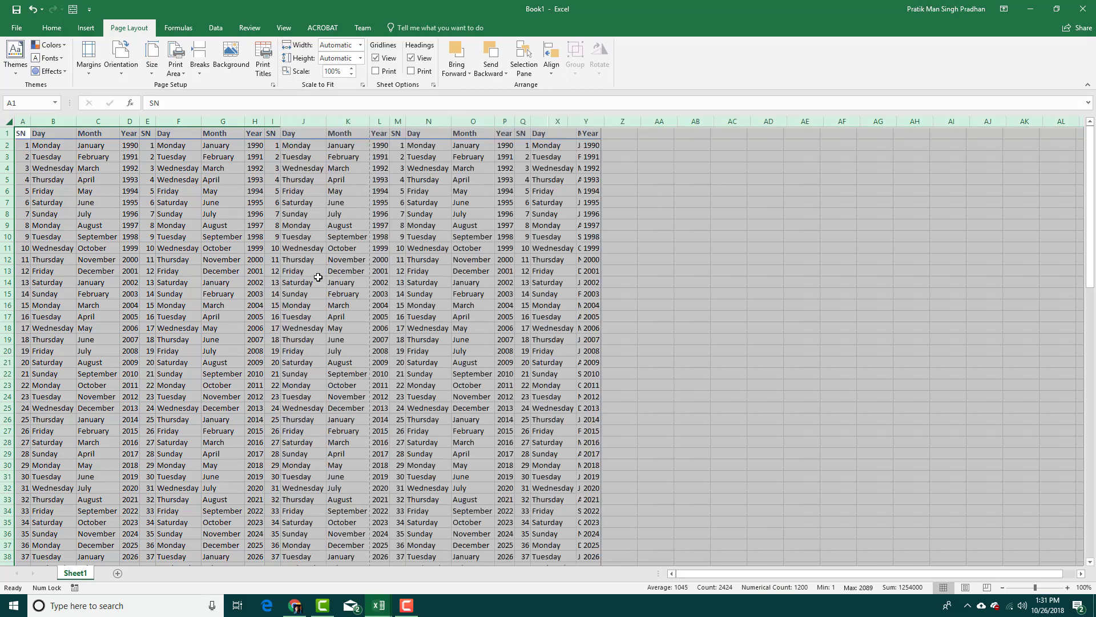
pyautogui.click(309, 216)
pyautogui.click(121, 57)
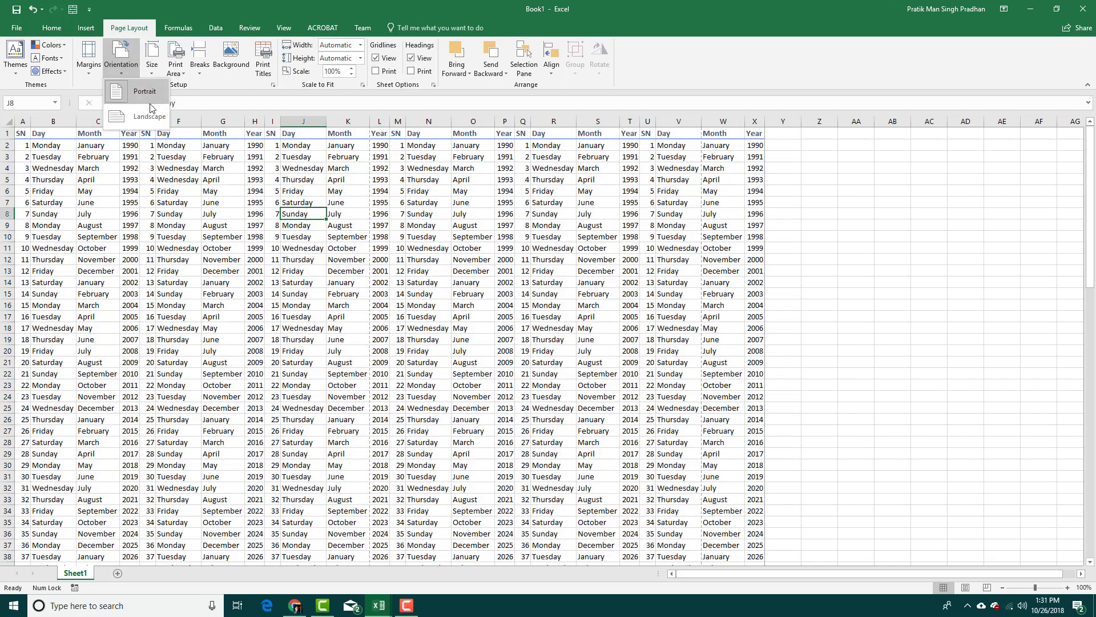
pyautogui.click(151, 114)
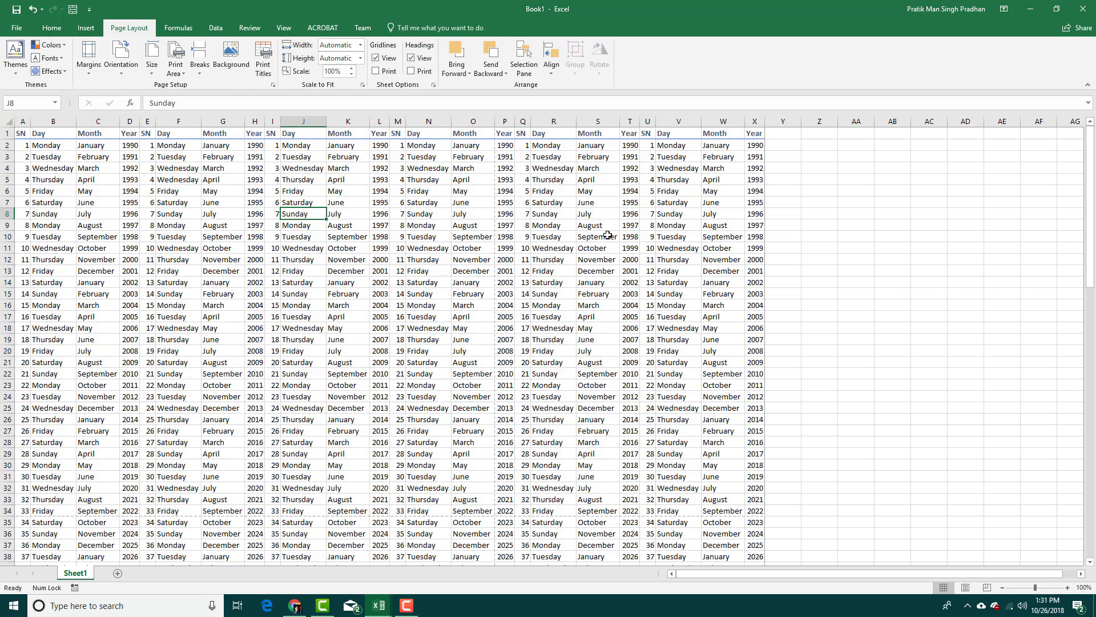
# Review the print scaling options for fitting all columns on one landscape page.
pyautogui.click(333, 237)
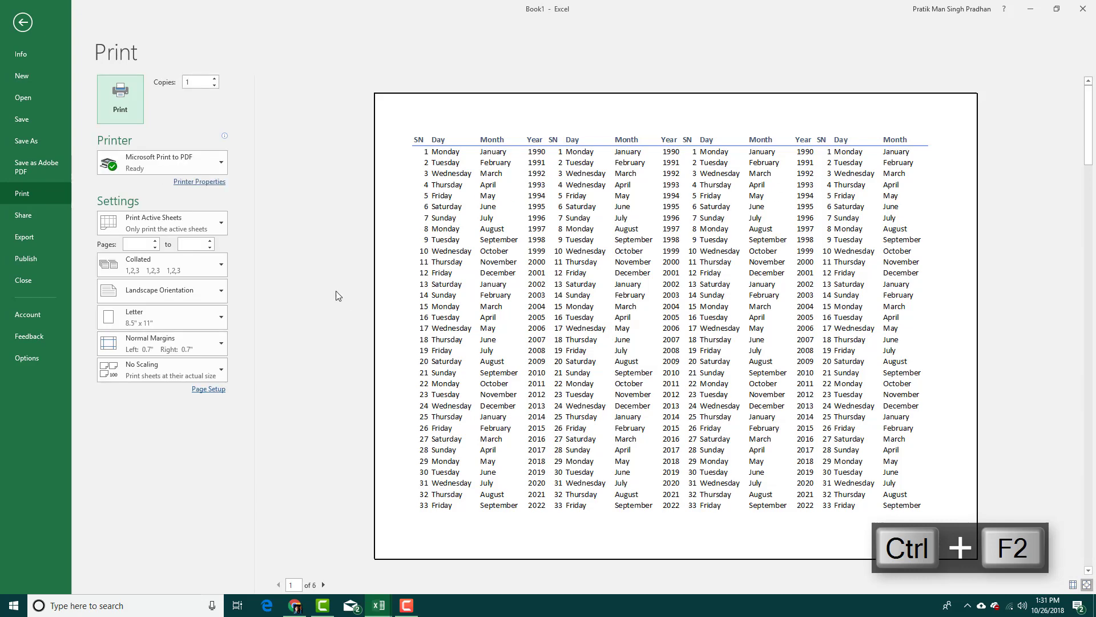
pyautogui.click(194, 368)
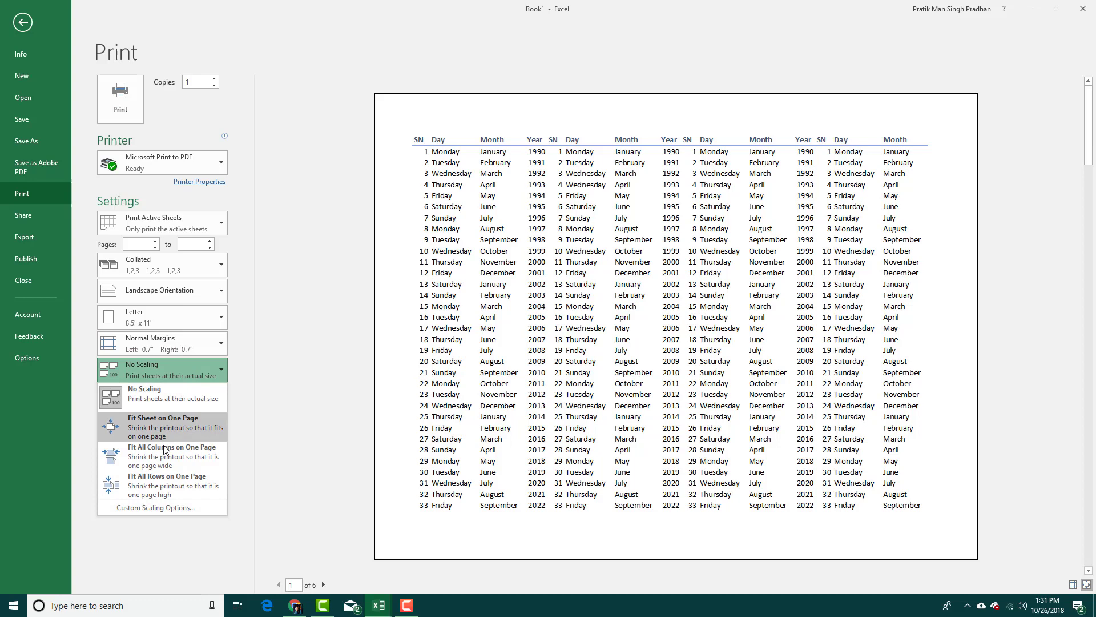
pyautogui.press('Escape')
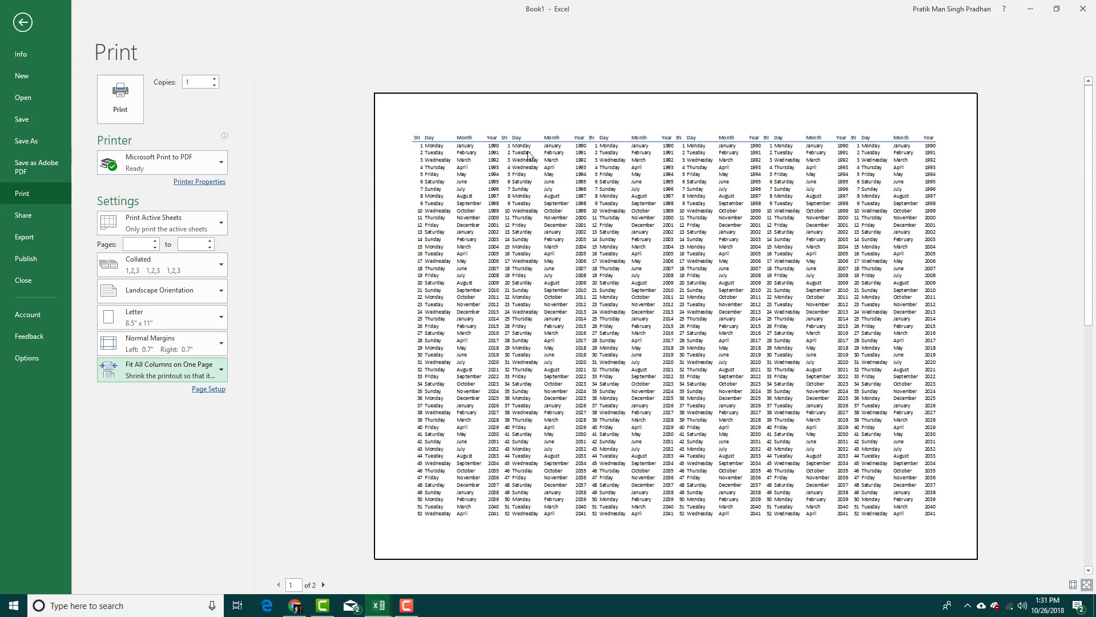
# Hide columns N through X, leaving column M's SN numbers as the last visible data.
pyautogui.click(31, 20)
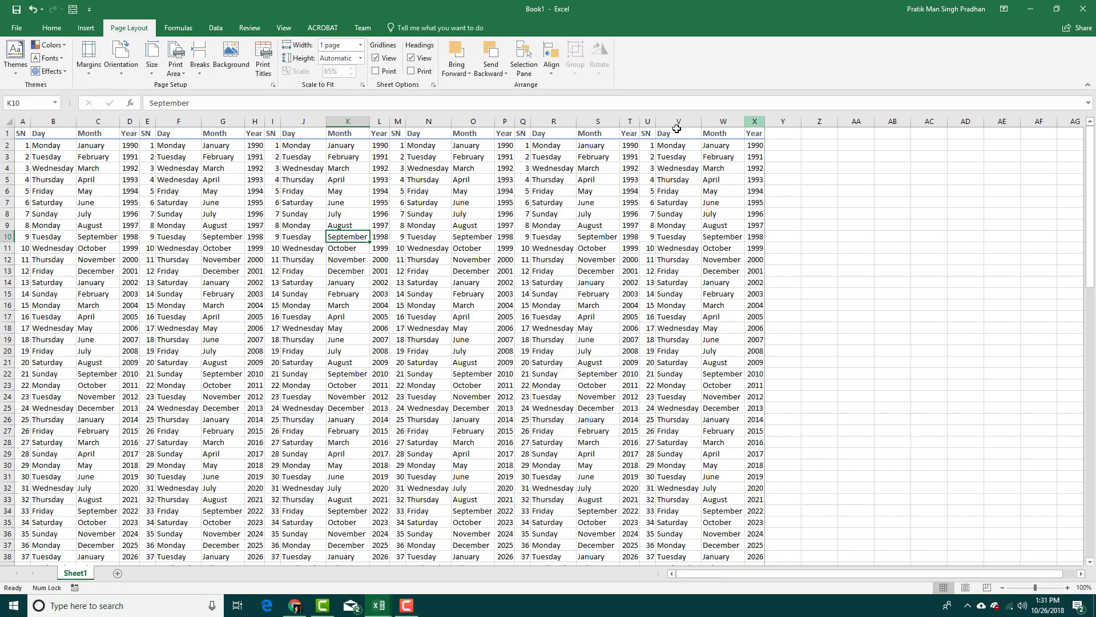
pyautogui.moveTo(754, 121); pyautogui.dragTo(432, 133)
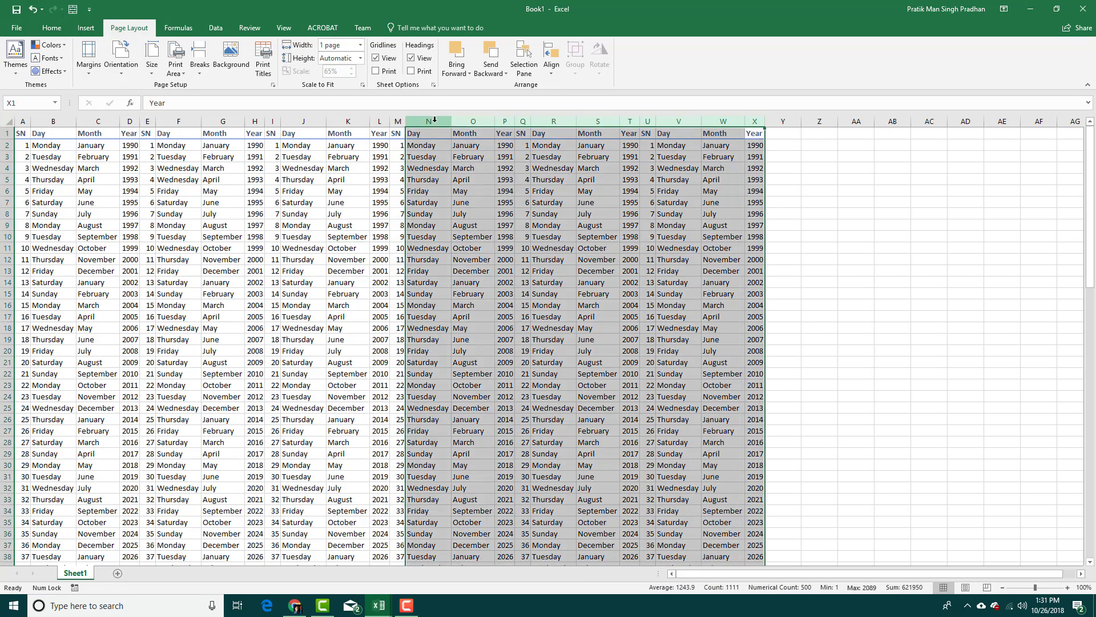
pyautogui.rightClick(433, 123)
pyautogui.click(462, 270)
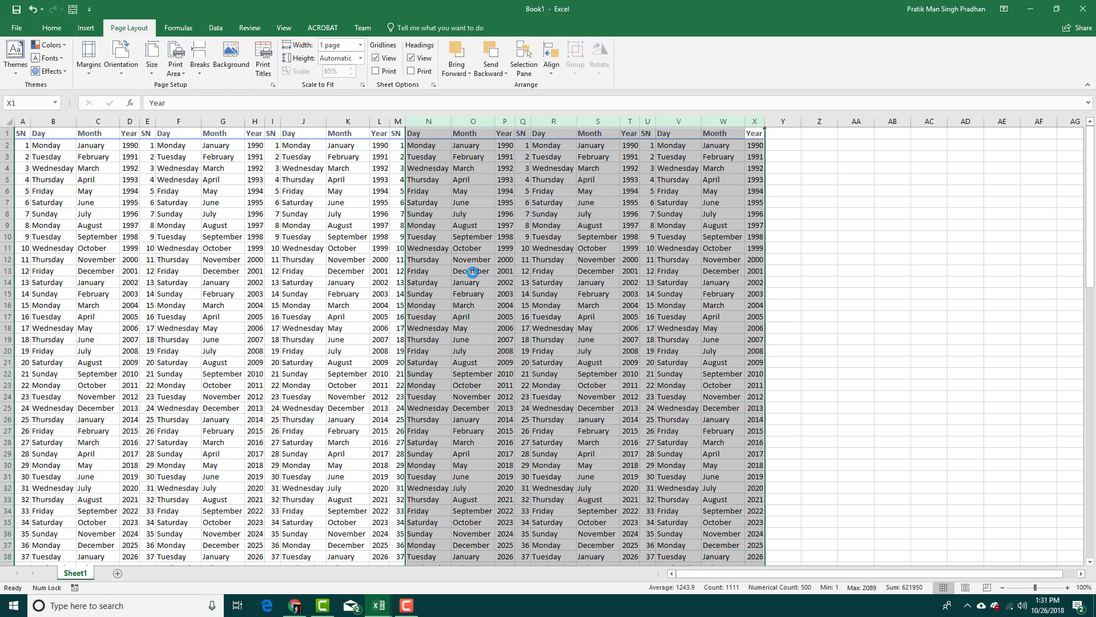
pyautogui.click(424, 167)
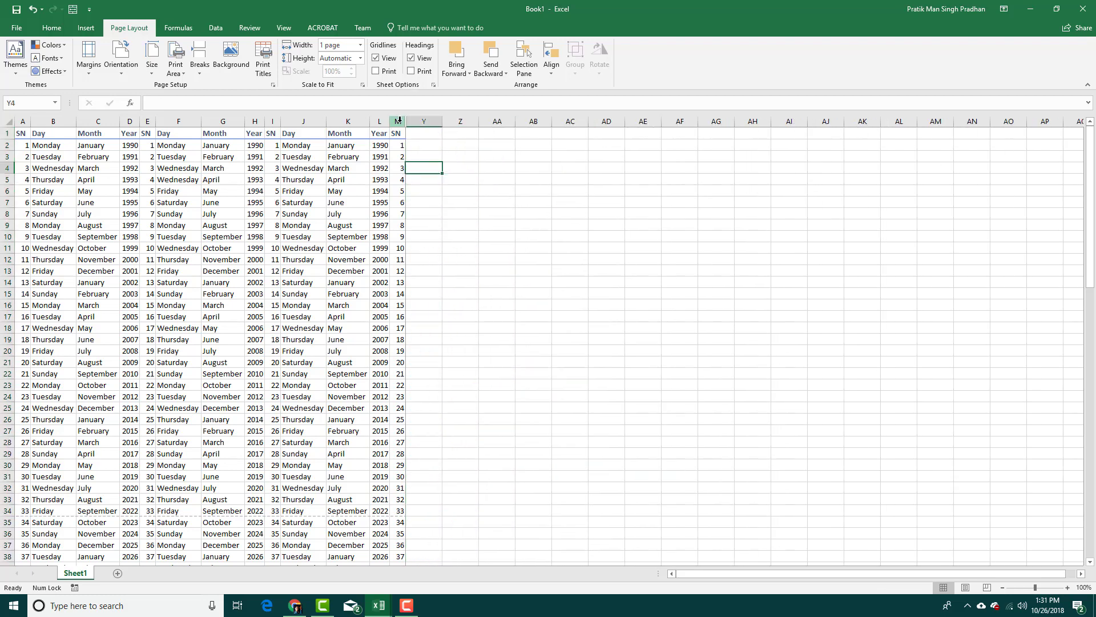
pyautogui.click(328, 303)
pyautogui.hotkey('ctrl', 'F2')
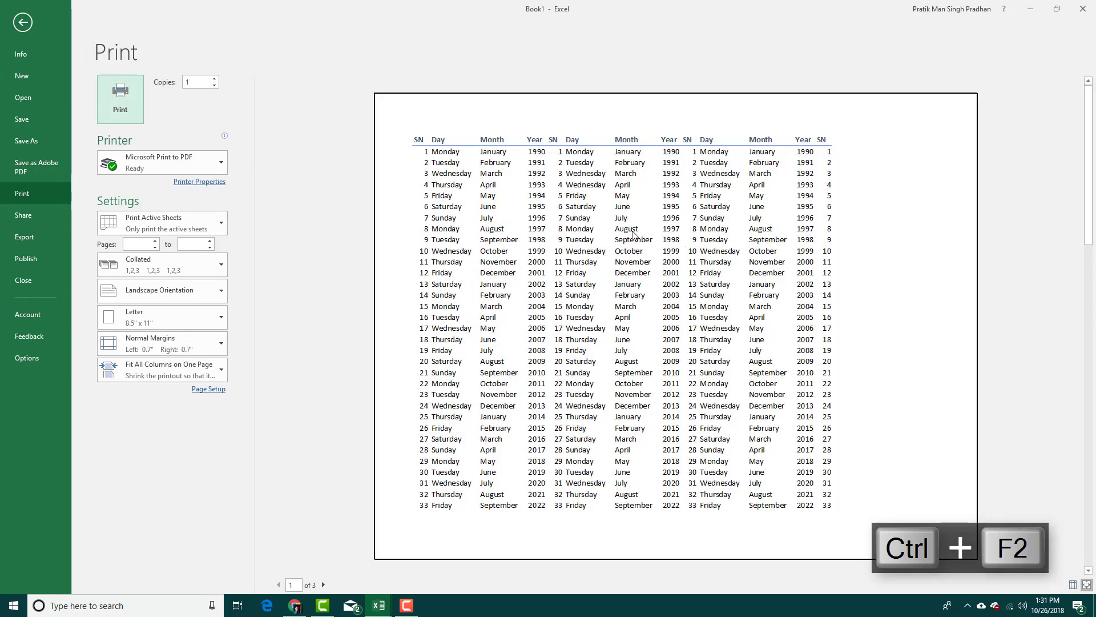
pyautogui.moveTo(1089, 127); pyautogui.dragTo(1092, 243)
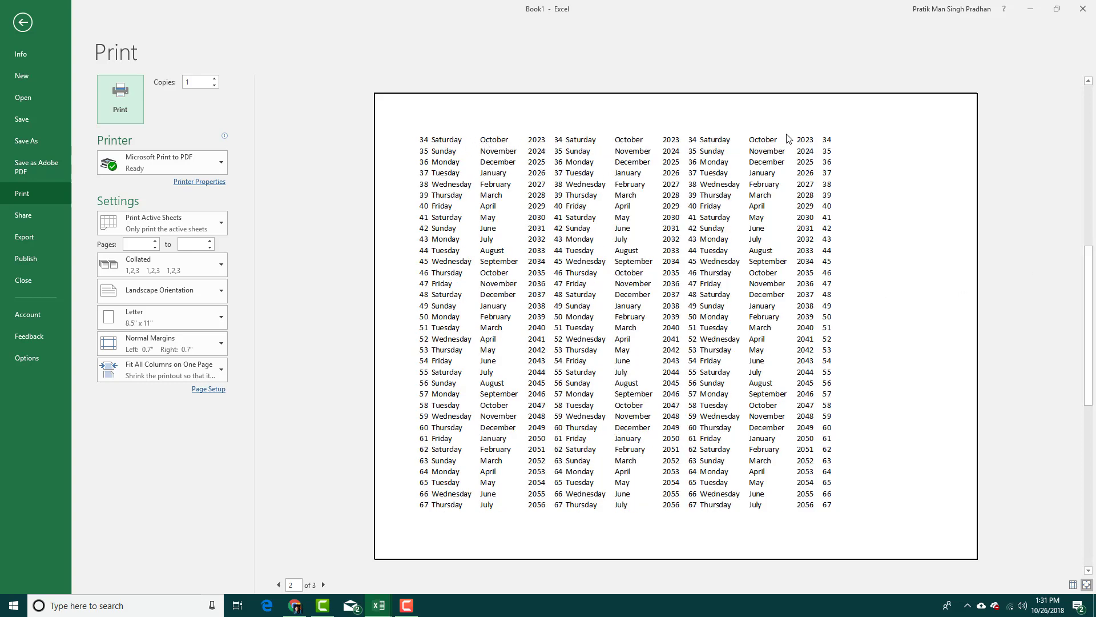
pyautogui.scroll(-1, 879, 141)
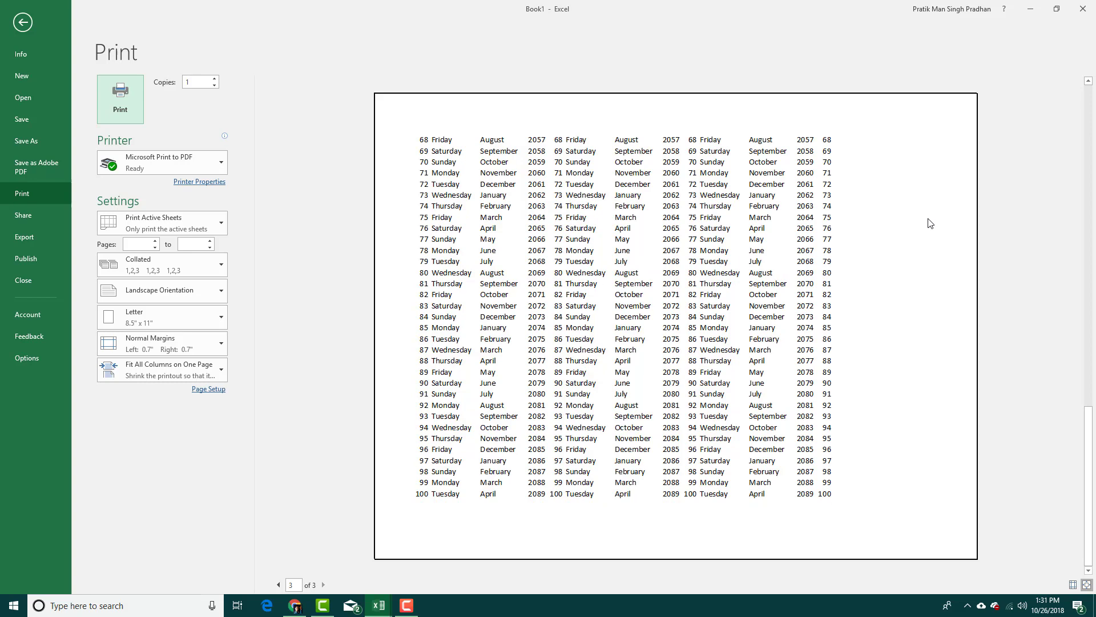
pyautogui.click(22, 24)
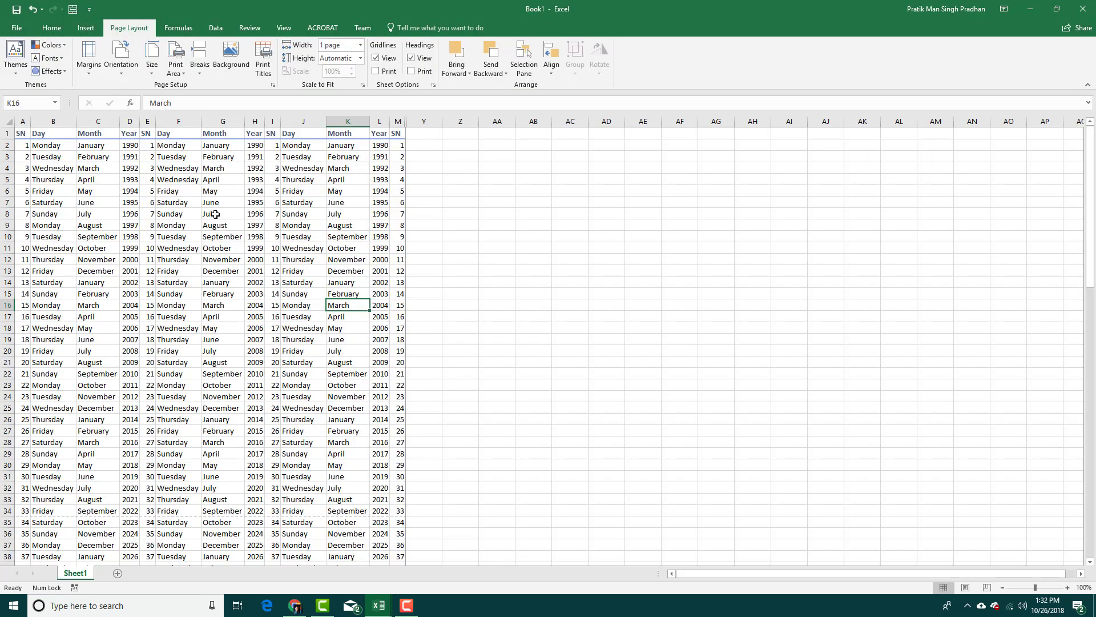
# In Print Titles, set Rows to repeat at top to $1:$1.
pyautogui.click(266, 75)
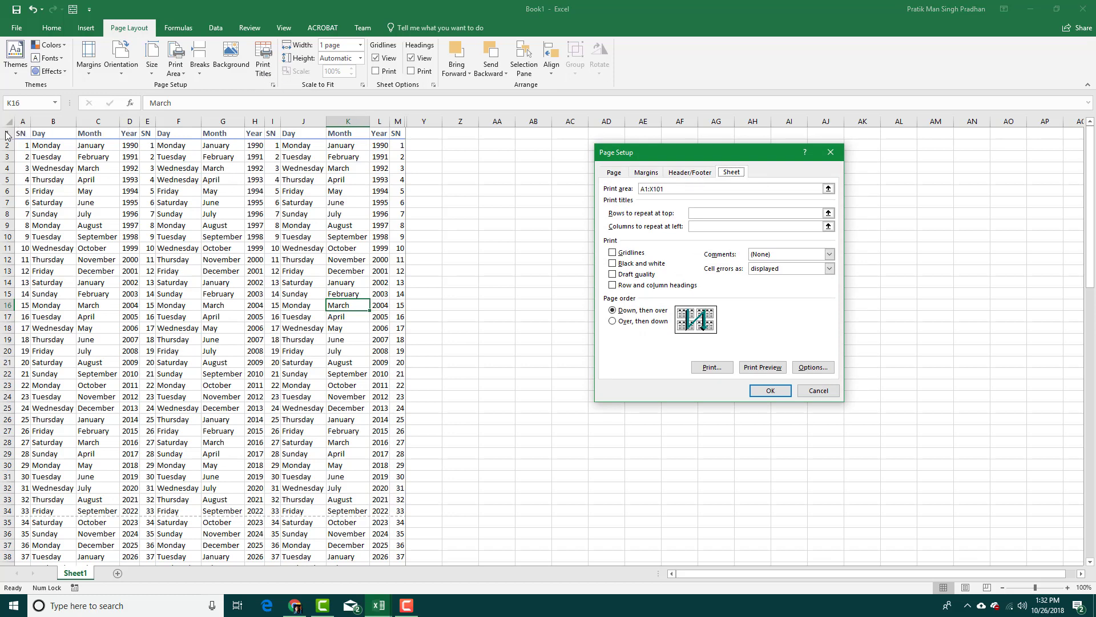
pyautogui.click(819, 188)
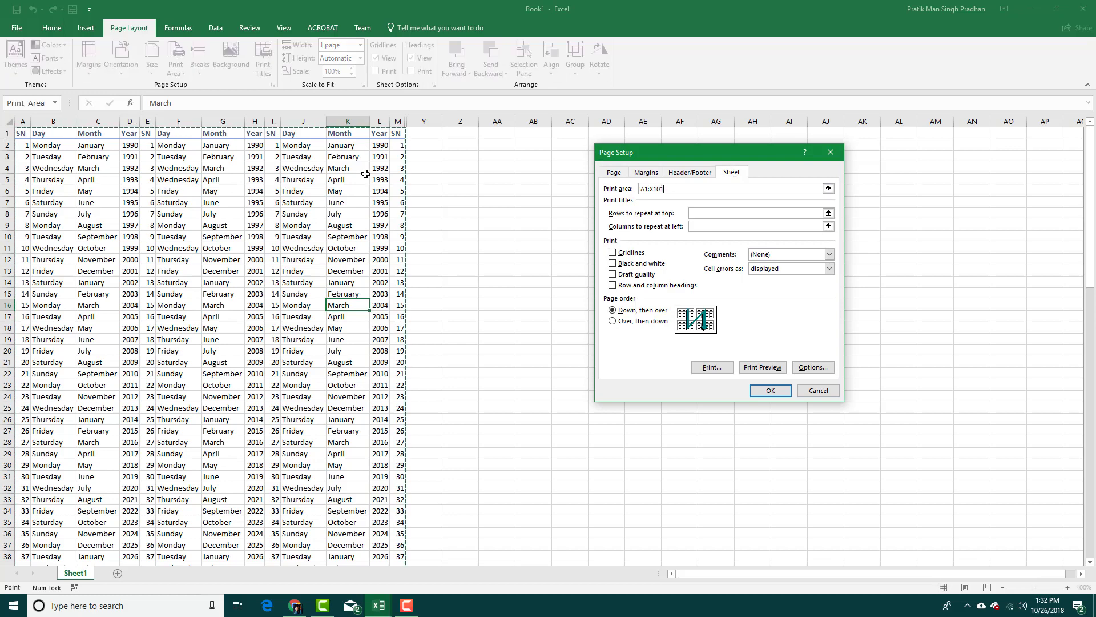
pyautogui.click(694, 215)
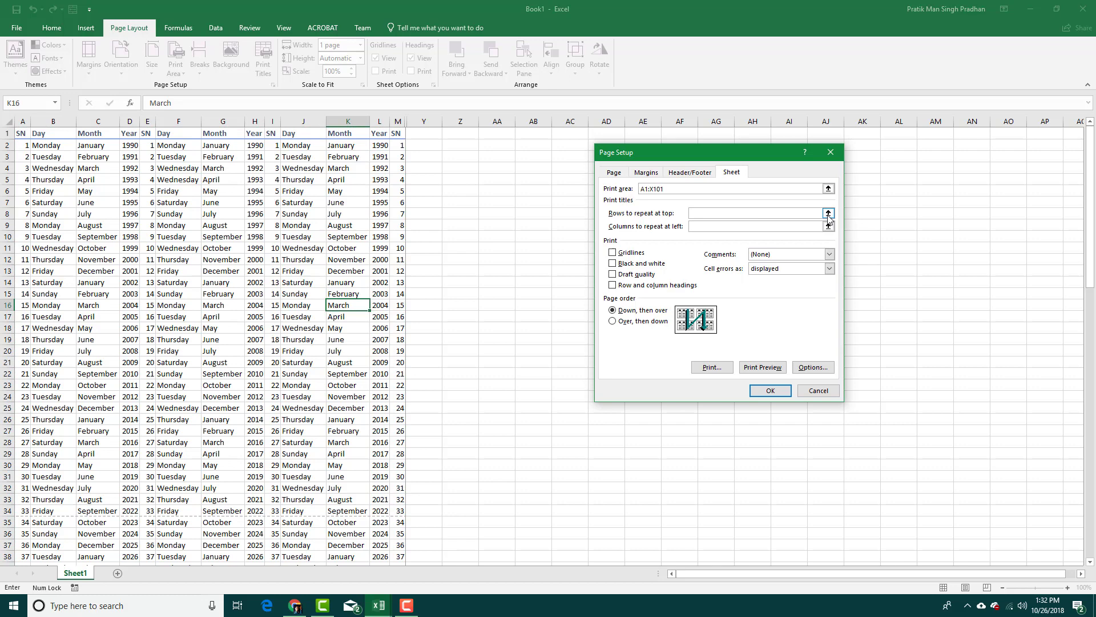
pyautogui.click(4, 134)
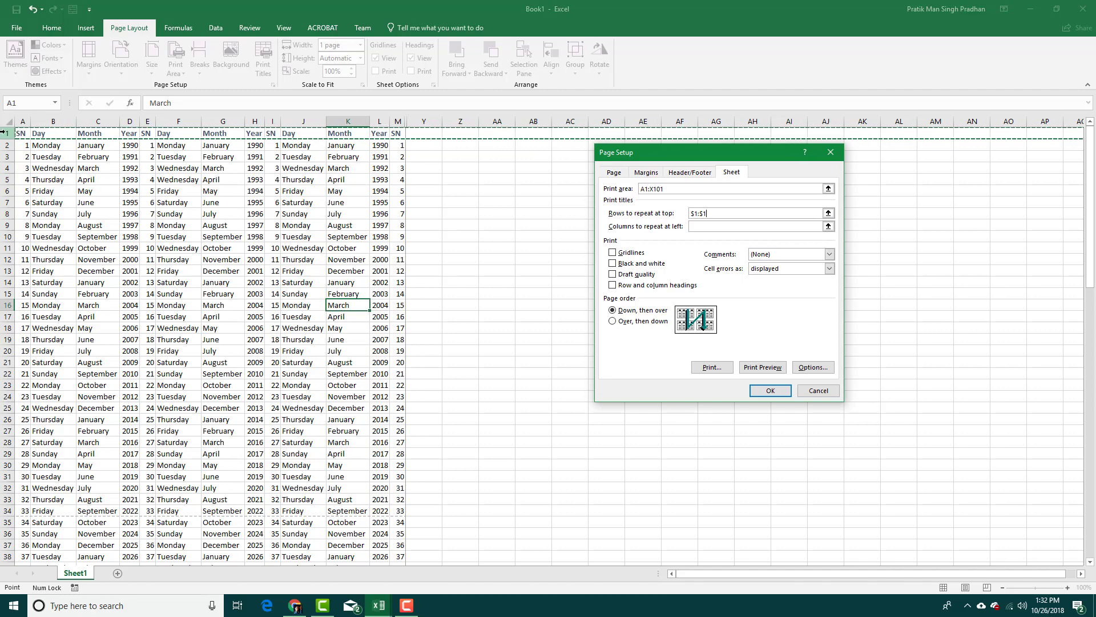
pyautogui.moveTo(7, 134); pyautogui.dragTo(7, 148)
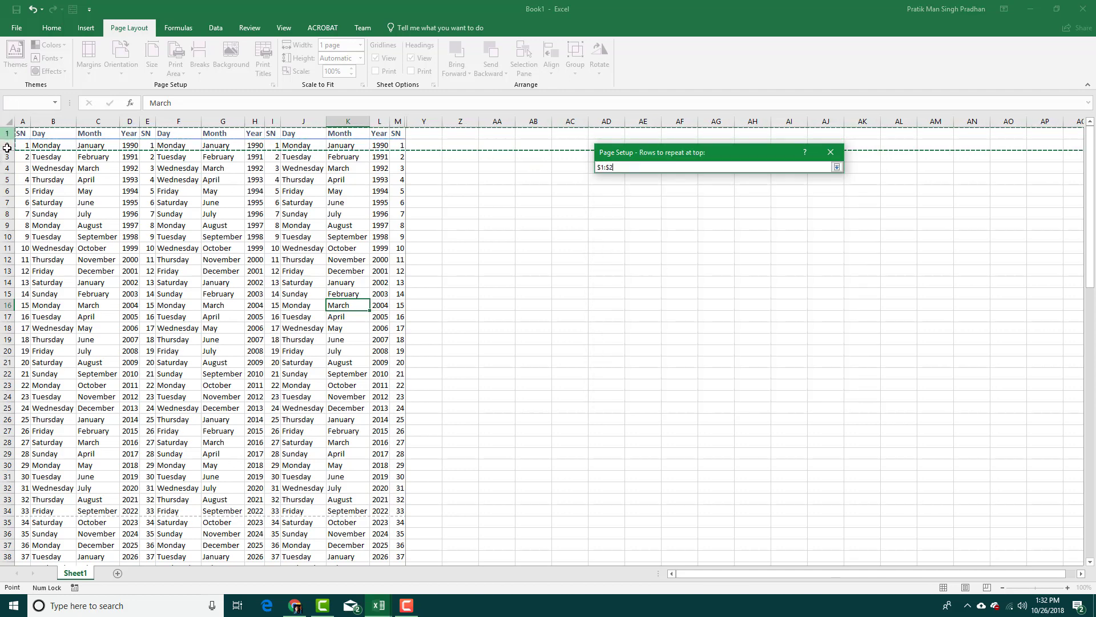
pyautogui.press('Return')
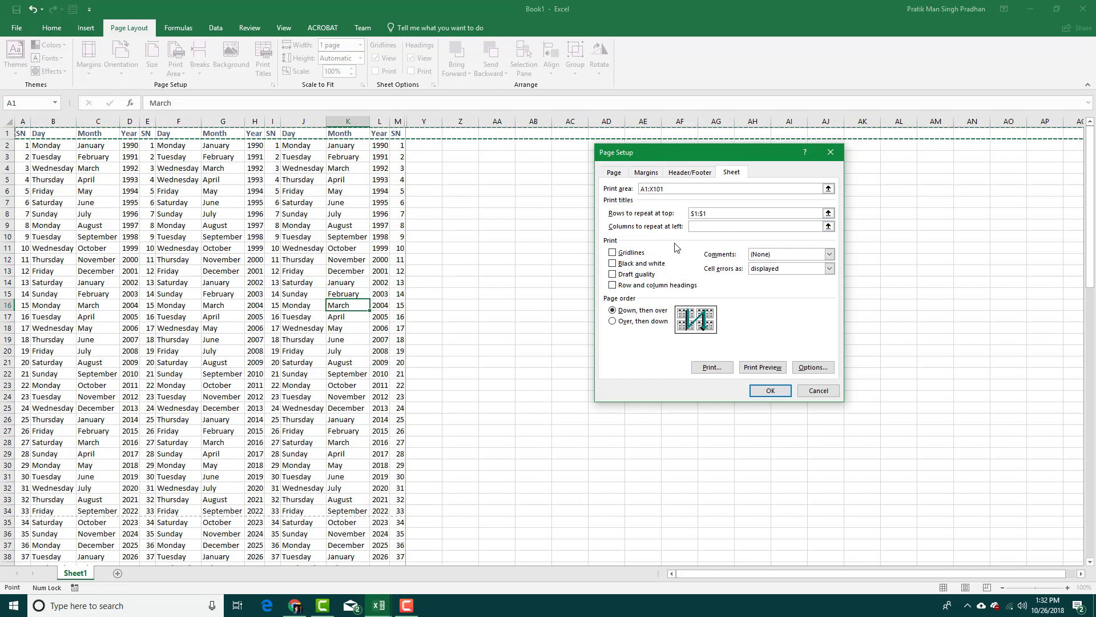
pyautogui.click(692, 225)
pyautogui.click(770, 390)
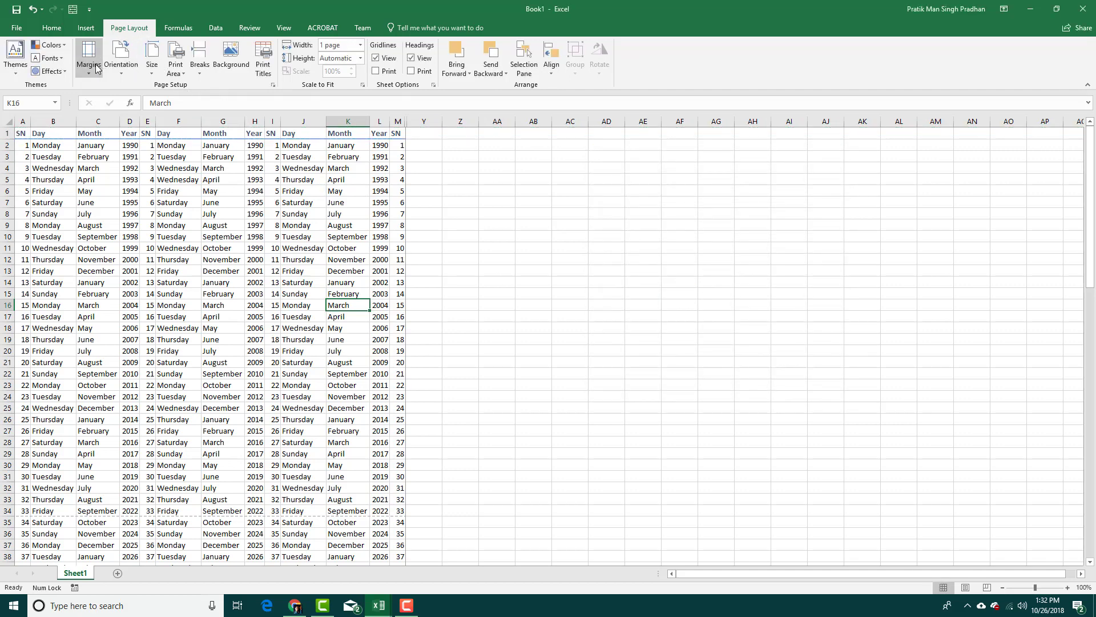
pyautogui.click(411, 292)
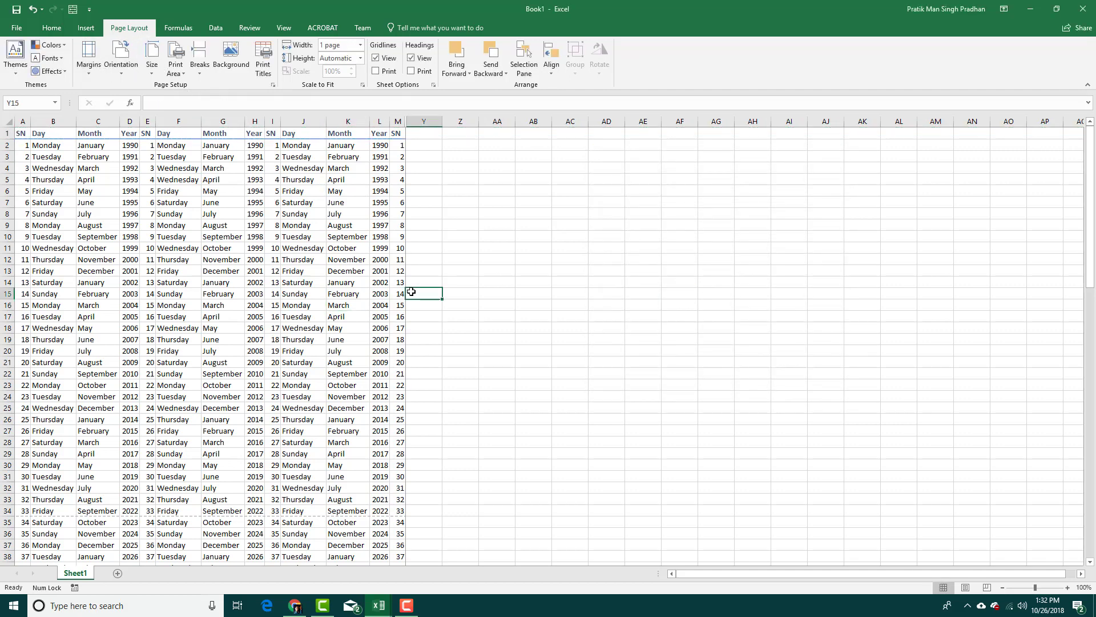
pyautogui.hotkey('ctrl', 'F2')
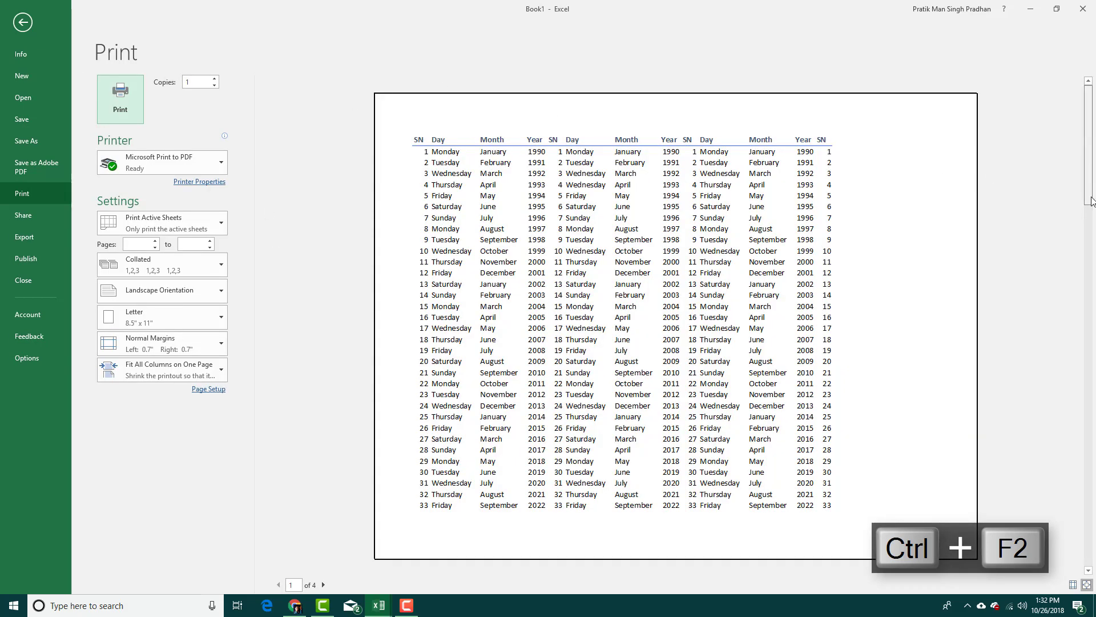
pyautogui.click(1088, 247)
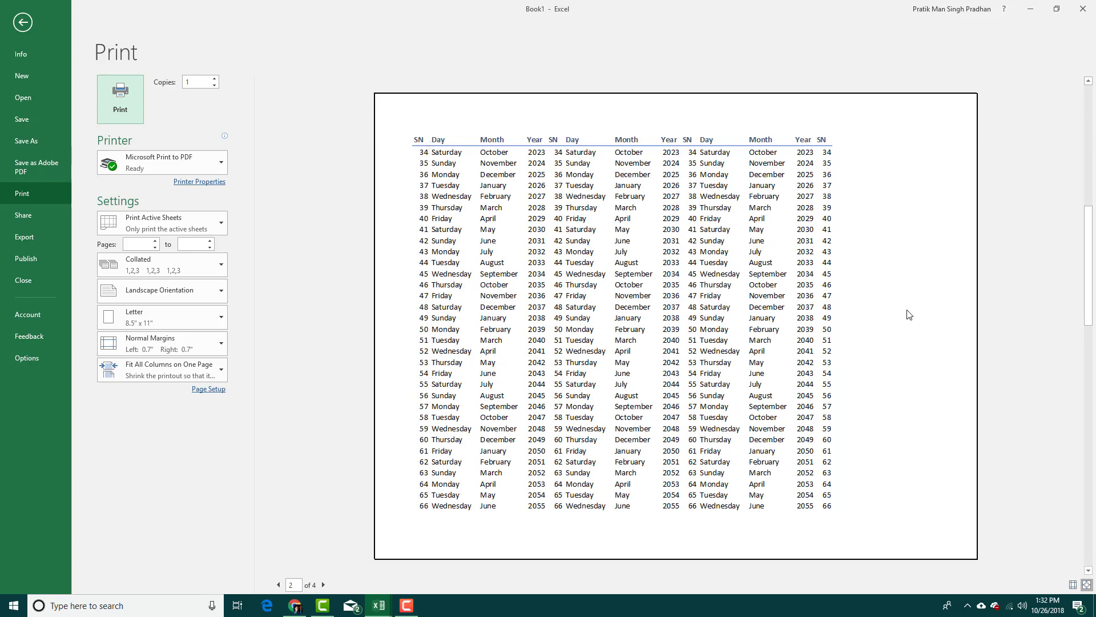
pyautogui.click(1088, 570)
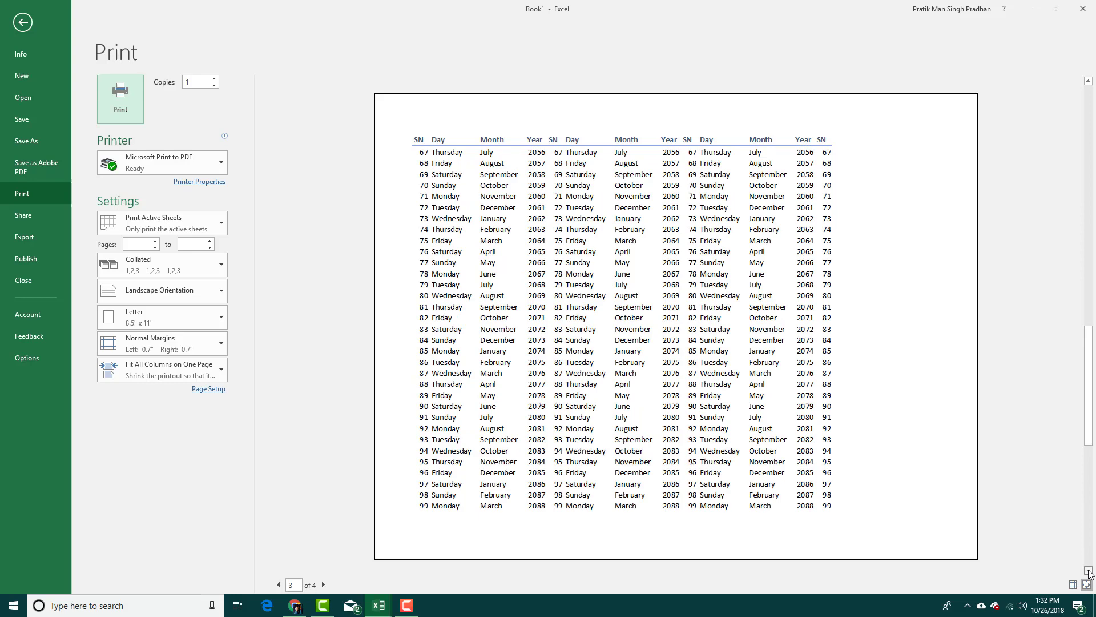
pyautogui.click(1089, 571)
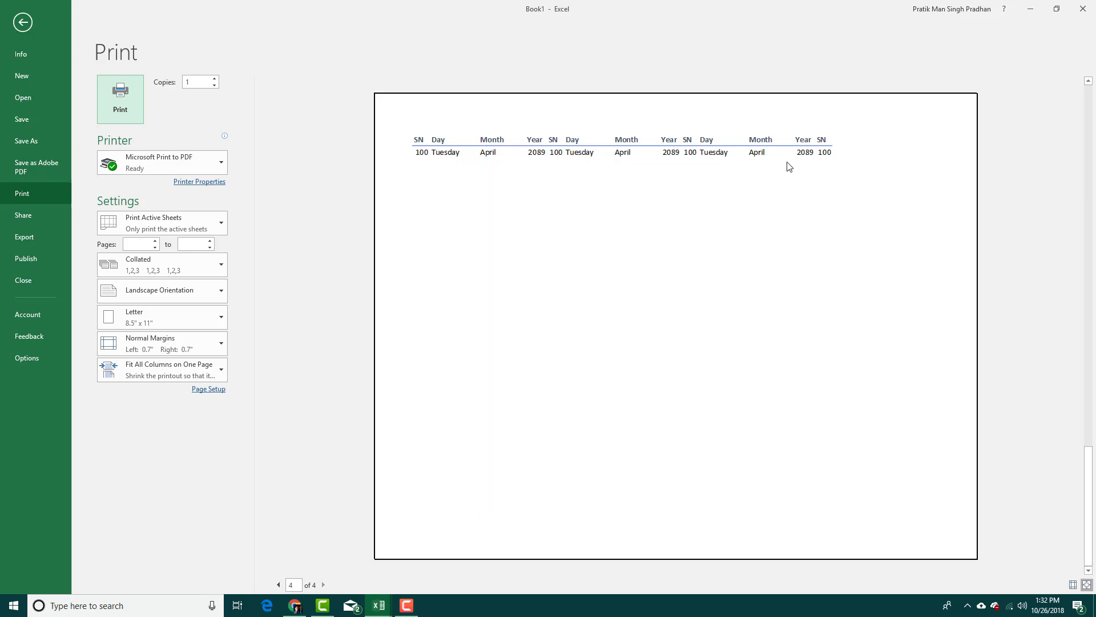
pyautogui.click(23, 23)
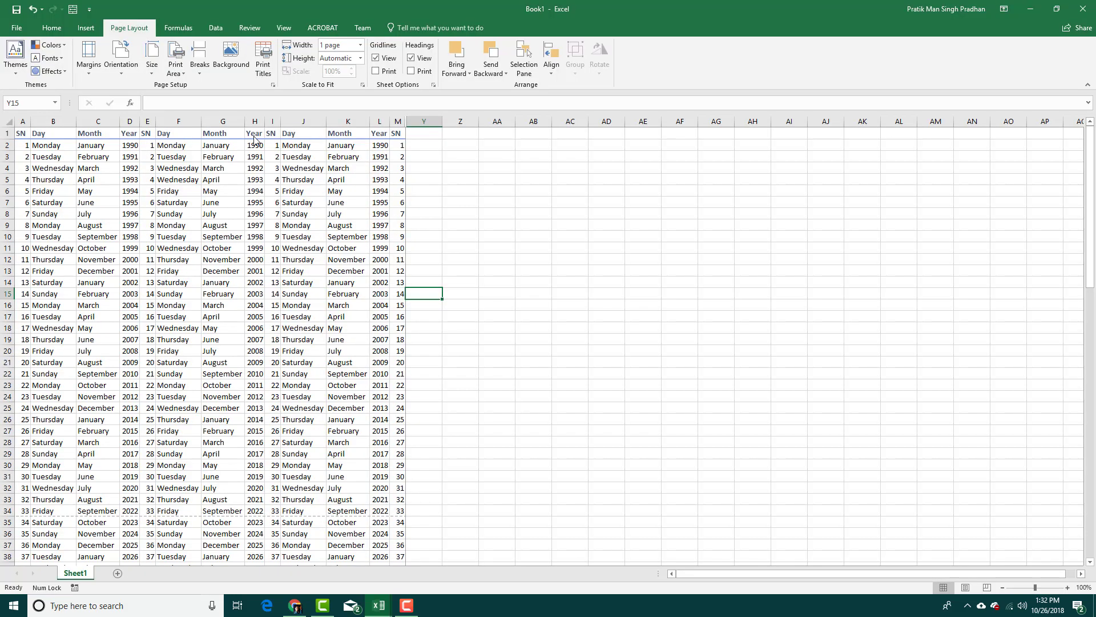
pyautogui.click(333, 204)
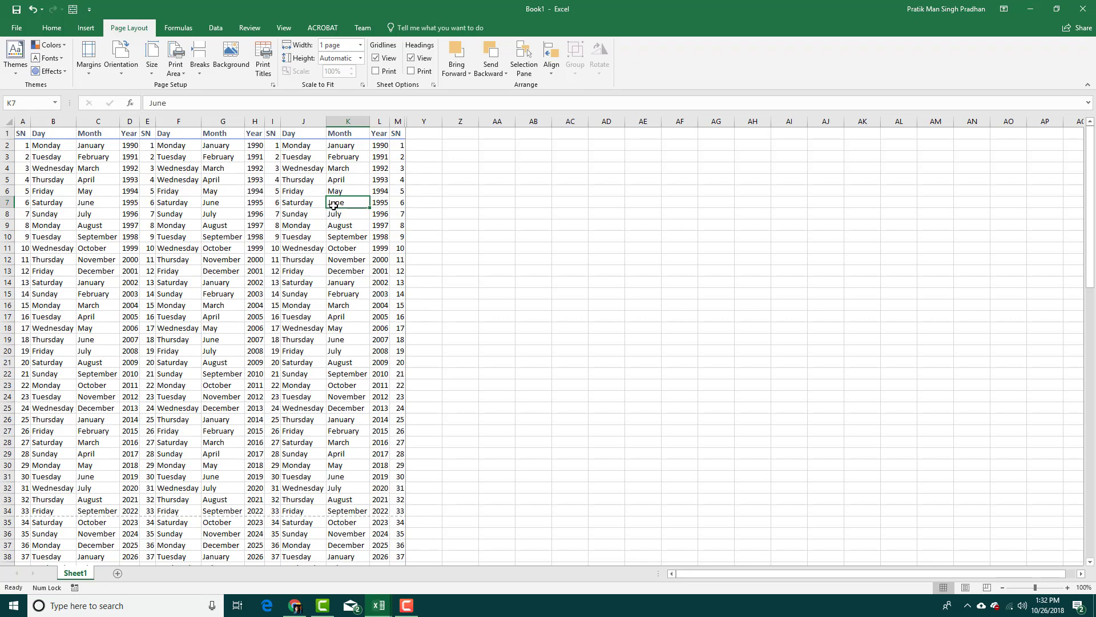